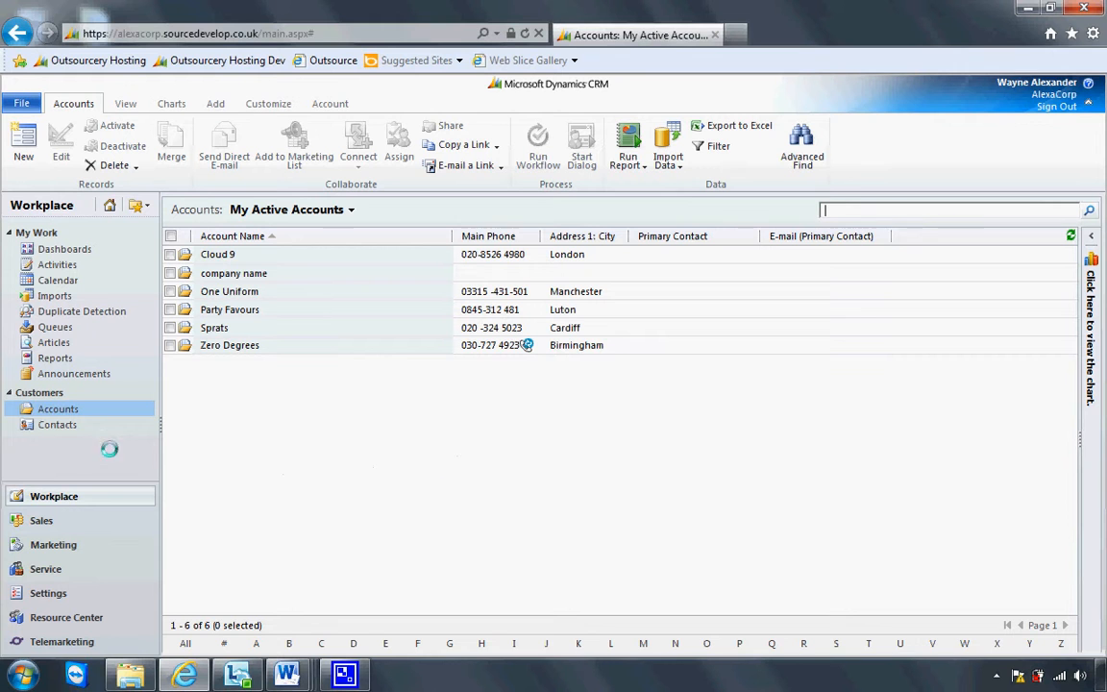
Start a new account named 'Waynes Business' and enter its two street lines and city
left_click(24, 142)
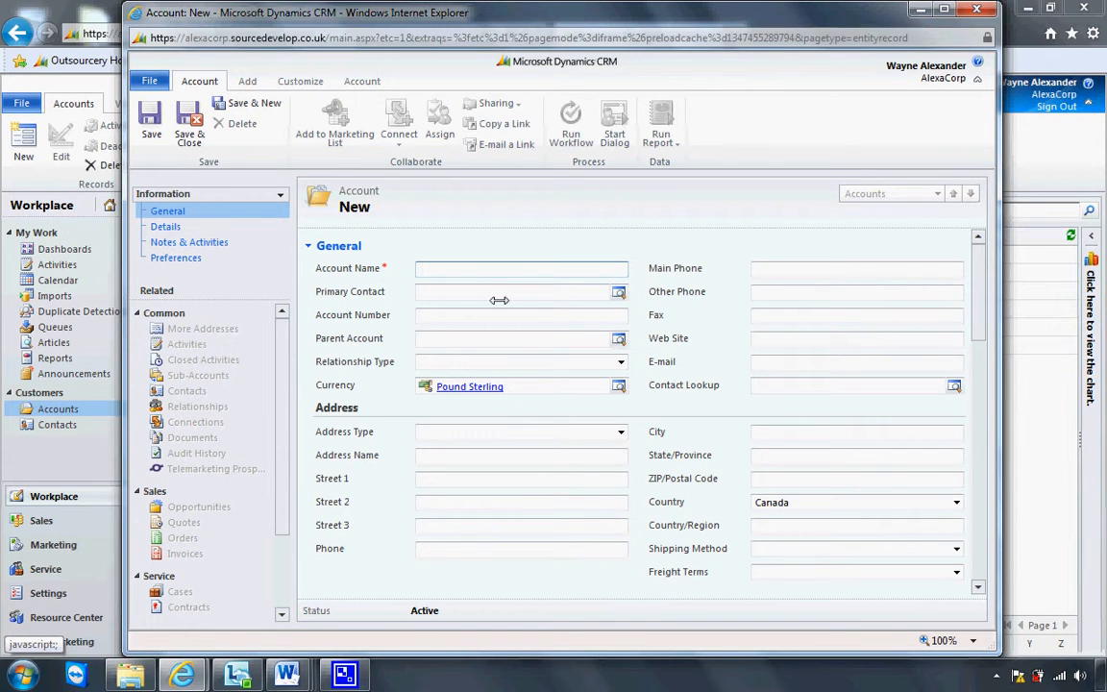
type("Waynes Business")
left_click(518, 478)
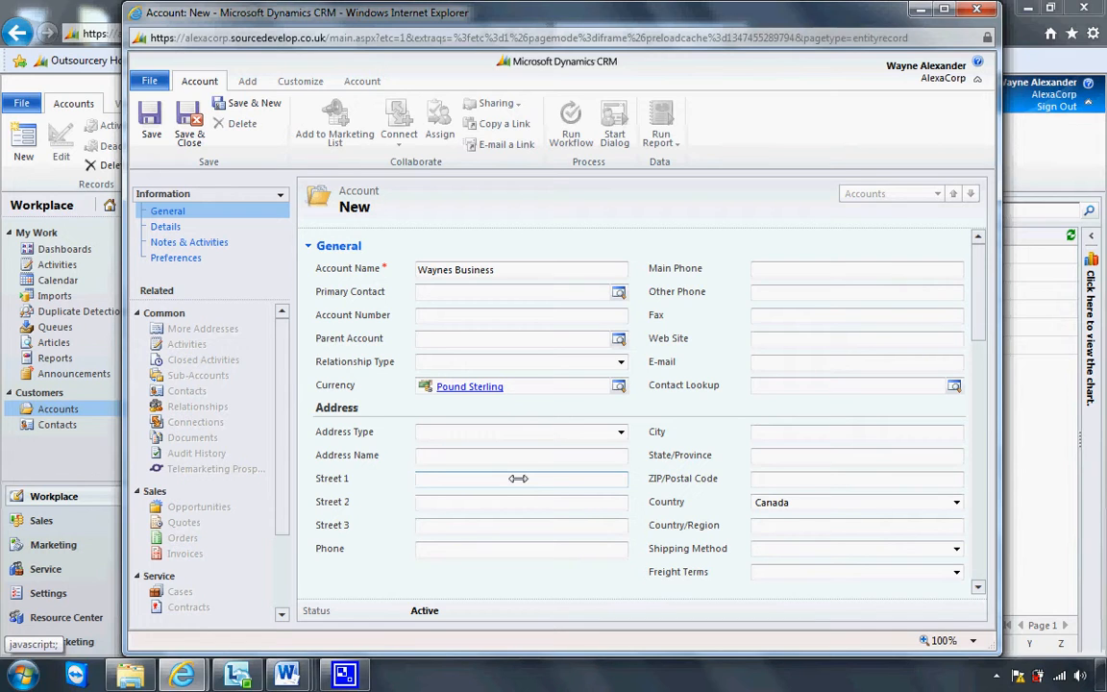
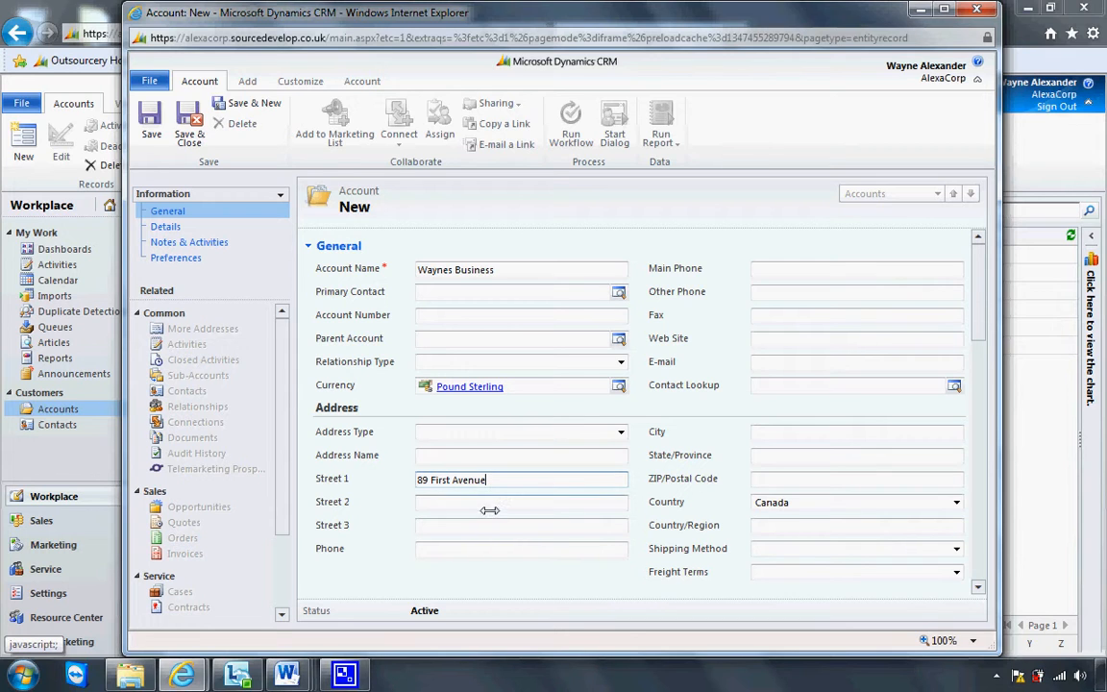
left_click(482, 504)
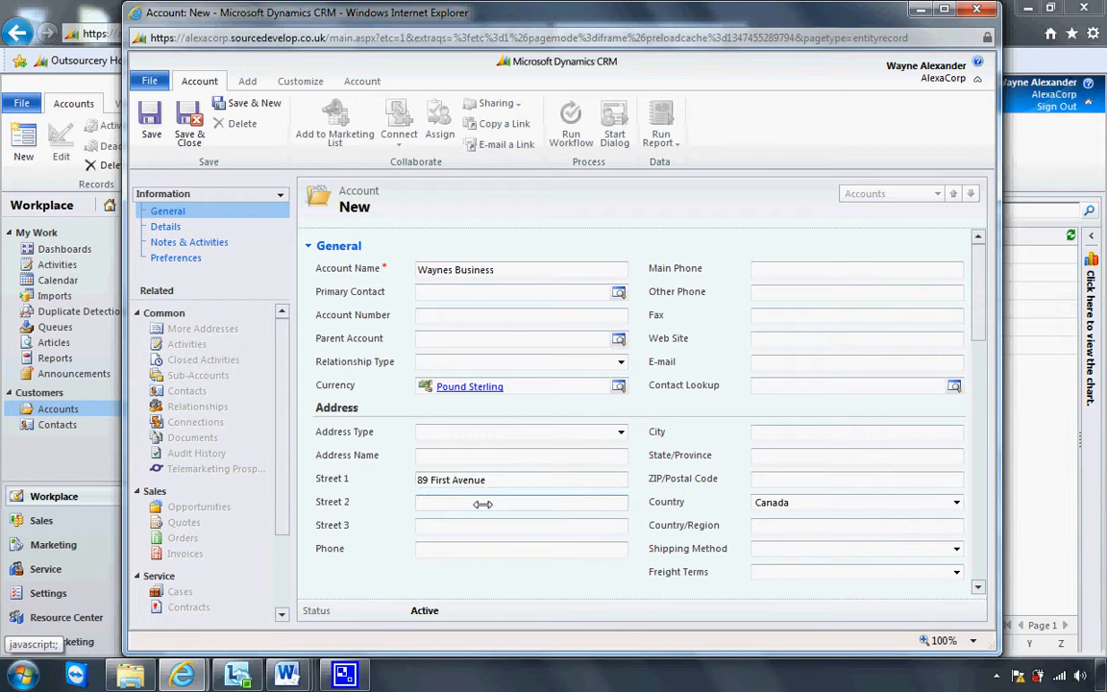
type("Blackburn")
left_click(756, 435)
type("London")
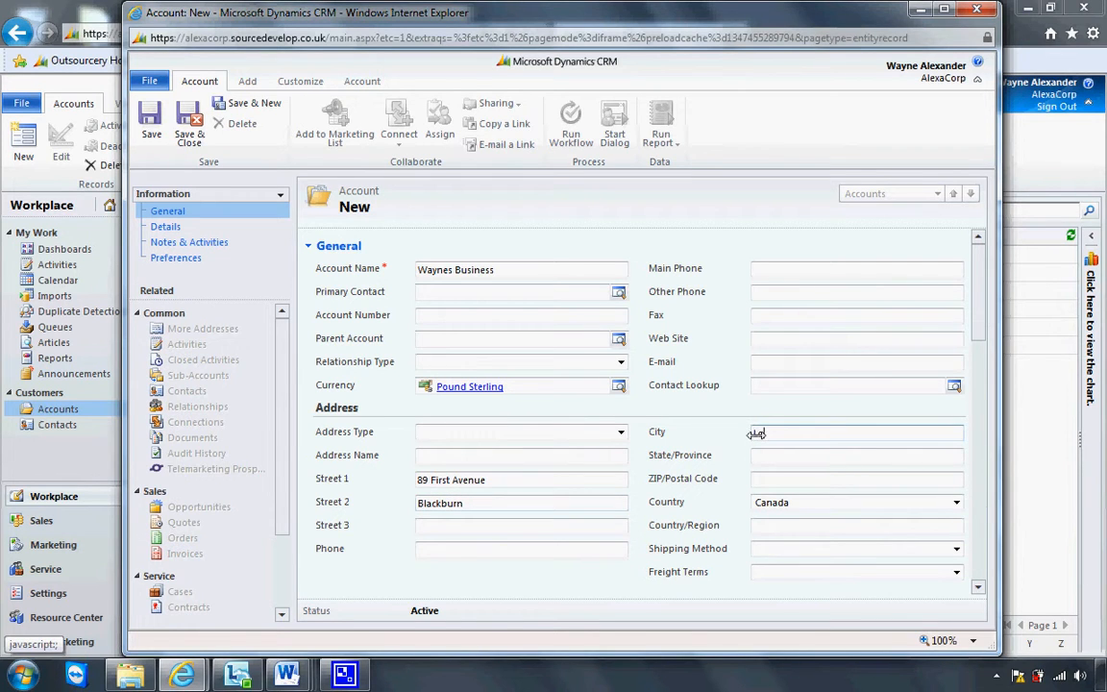
Set the account's country to England and its country/region to UK
left_click(815, 503)
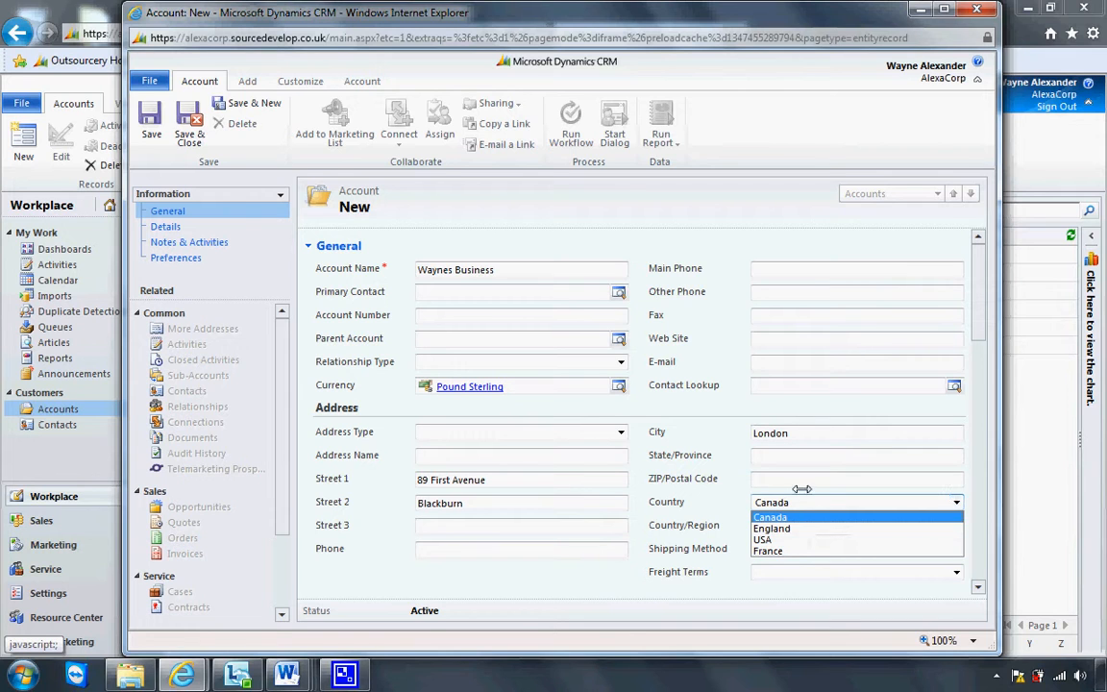
left_click(801, 488)
left_click(806, 506)
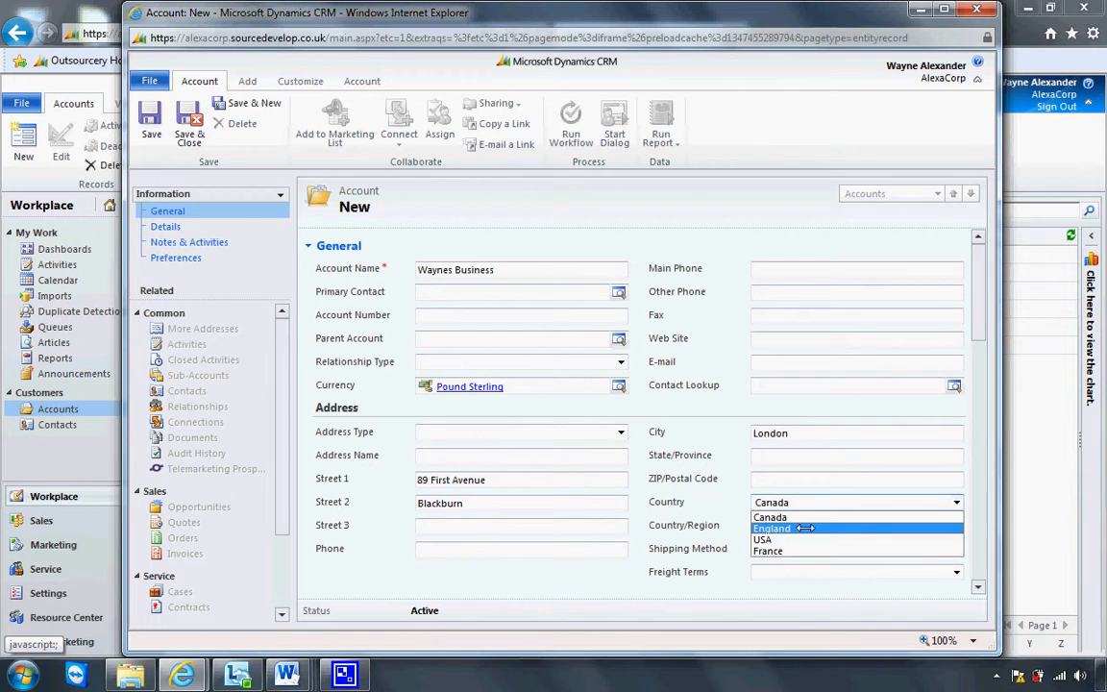
left_click(806, 527)
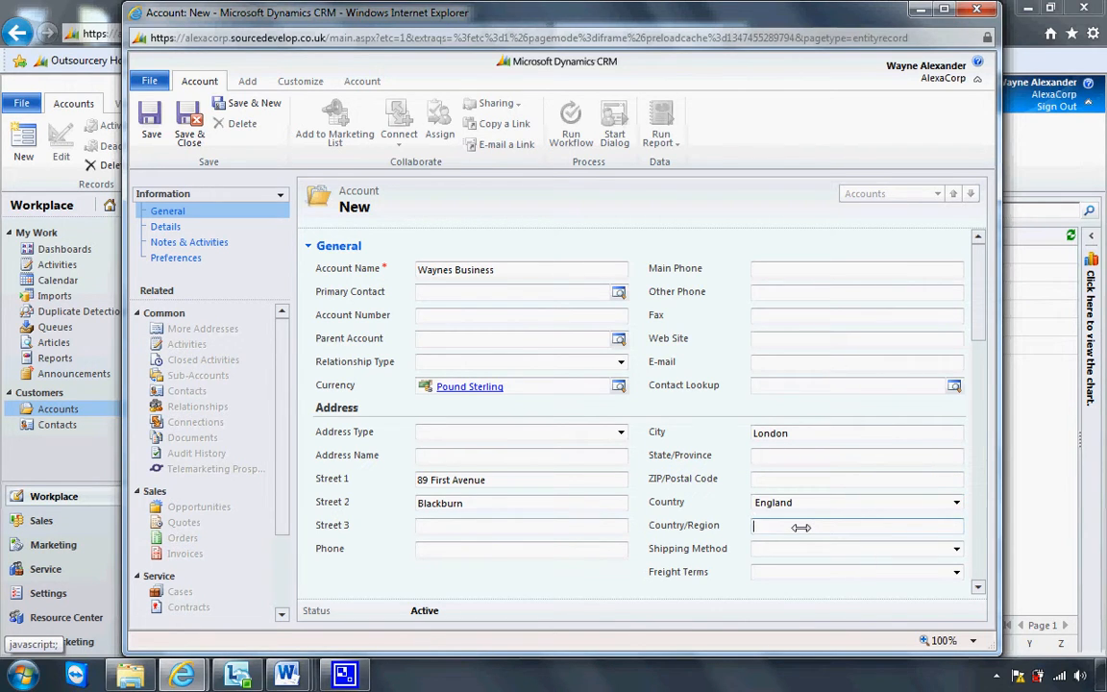
type("UK")
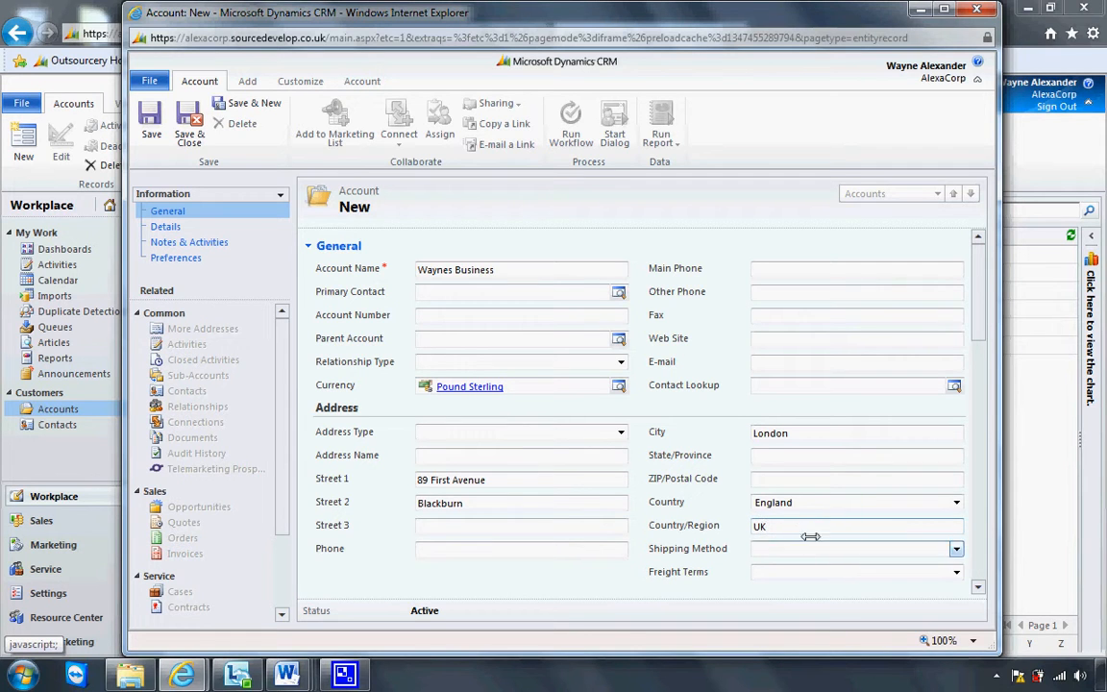
left_click(798, 480)
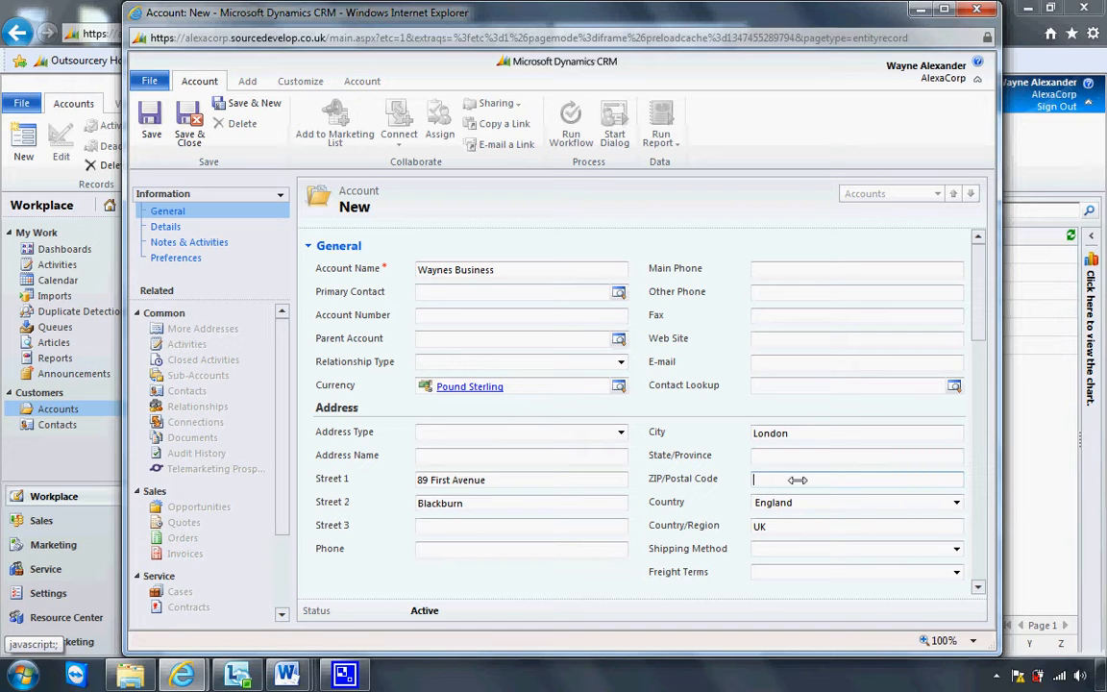
type("E9 R")
key("BackSpace")
type("8RY")
left_click(821, 363)
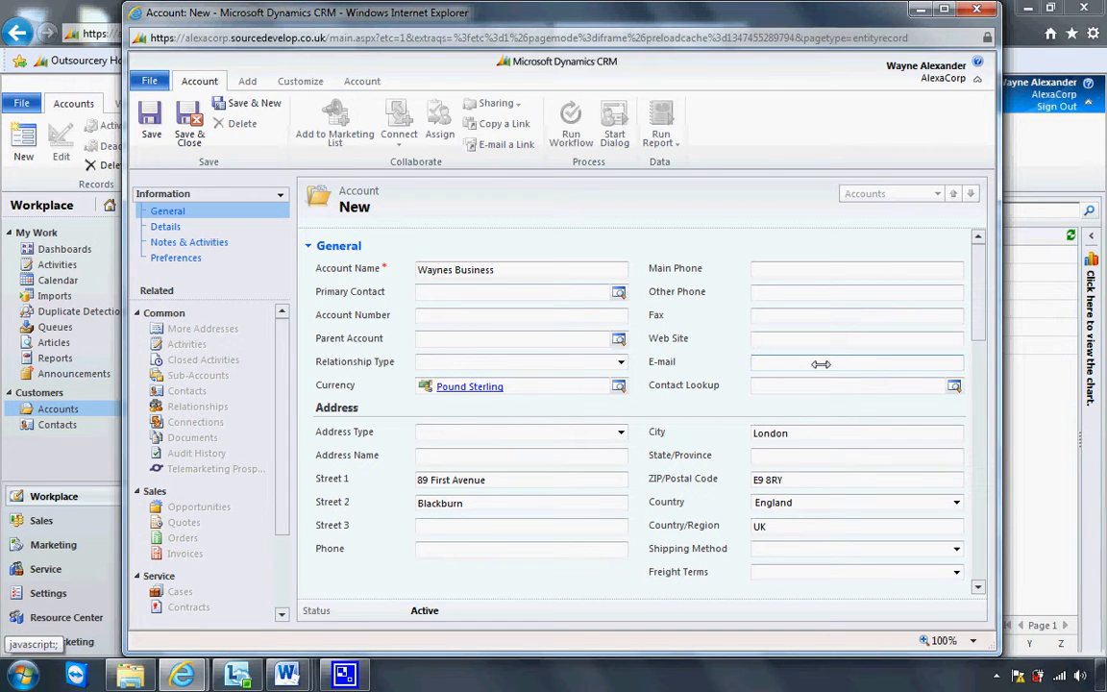
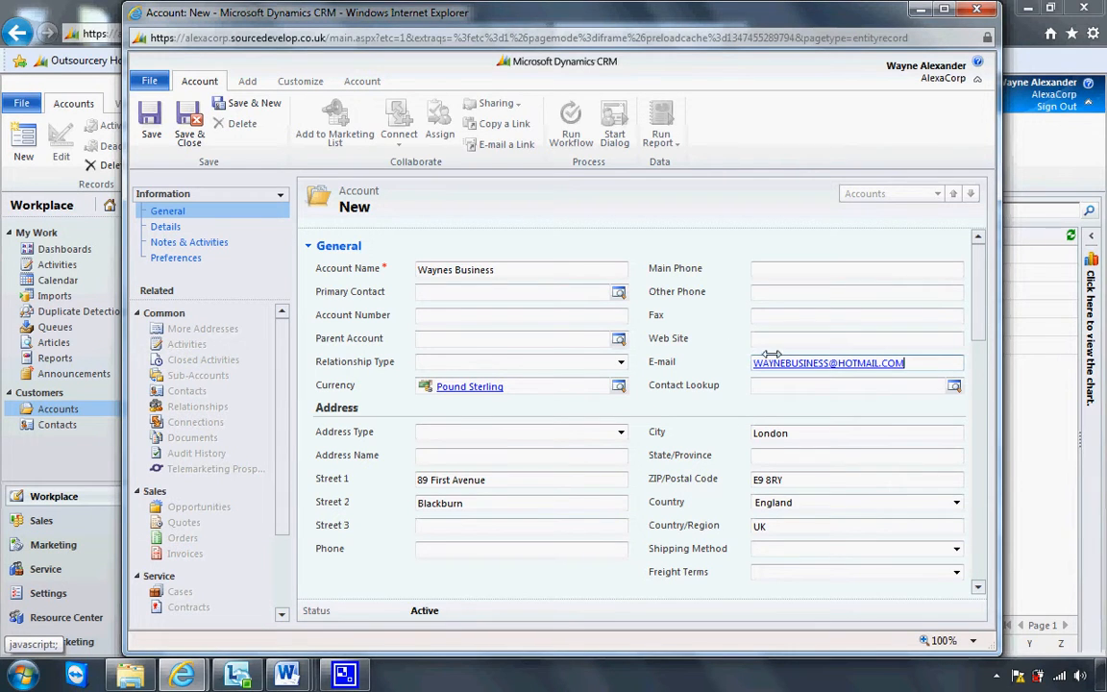
left_click(775, 340)
type("WWW.WAYNE")
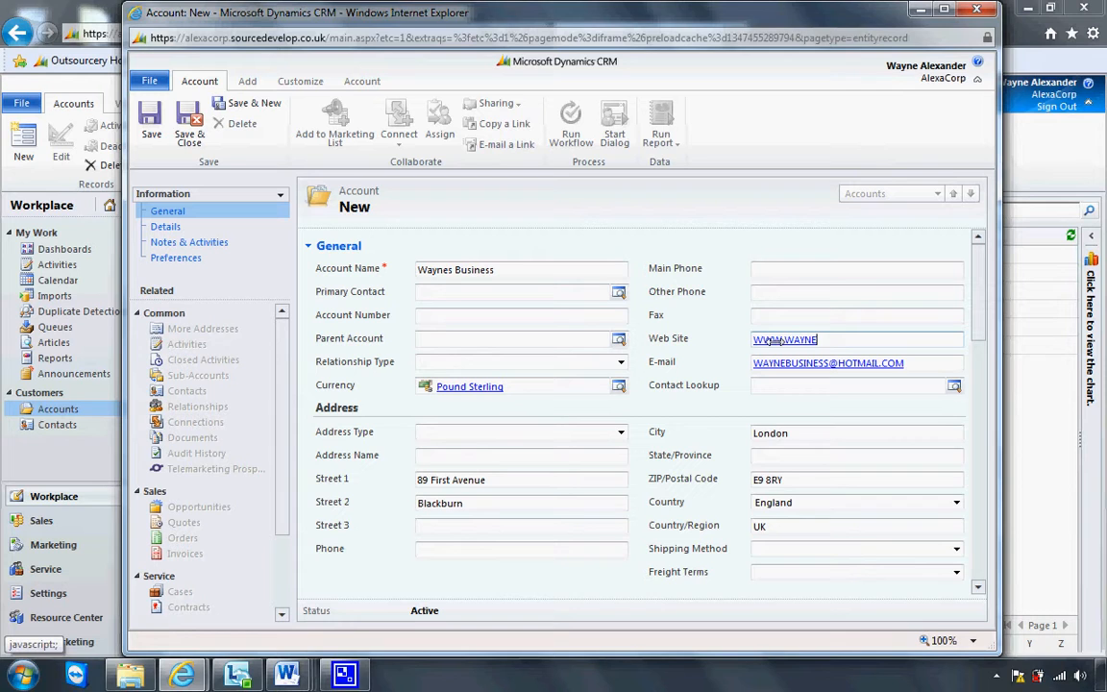
type("SBUSINESS.COM")
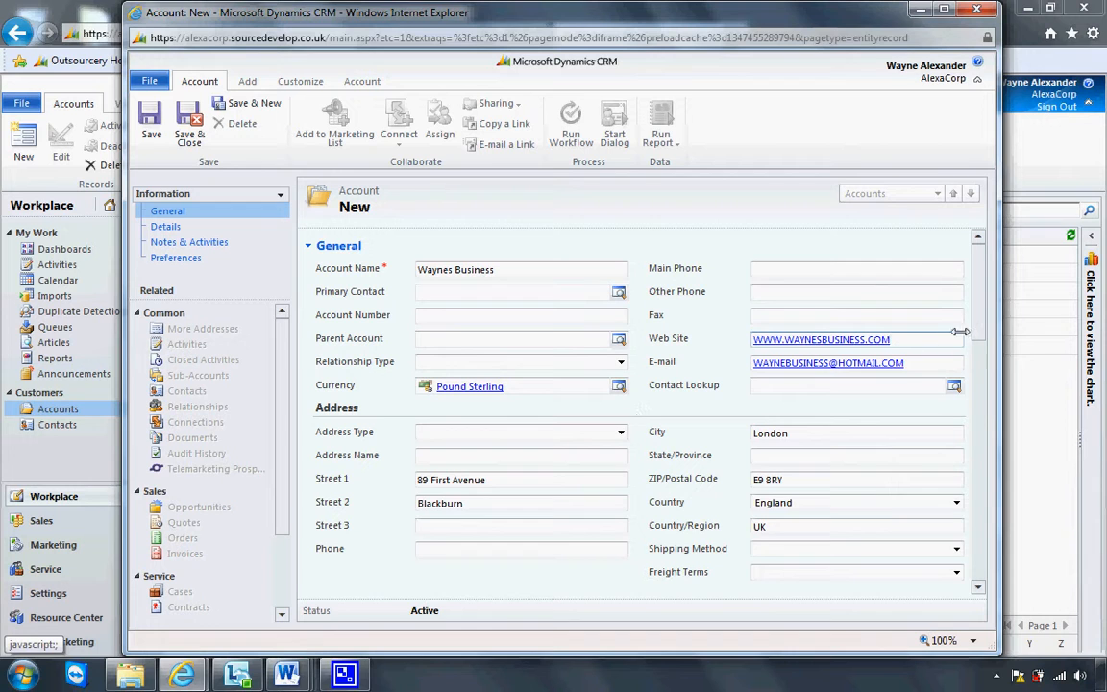
left_click(896, 268)
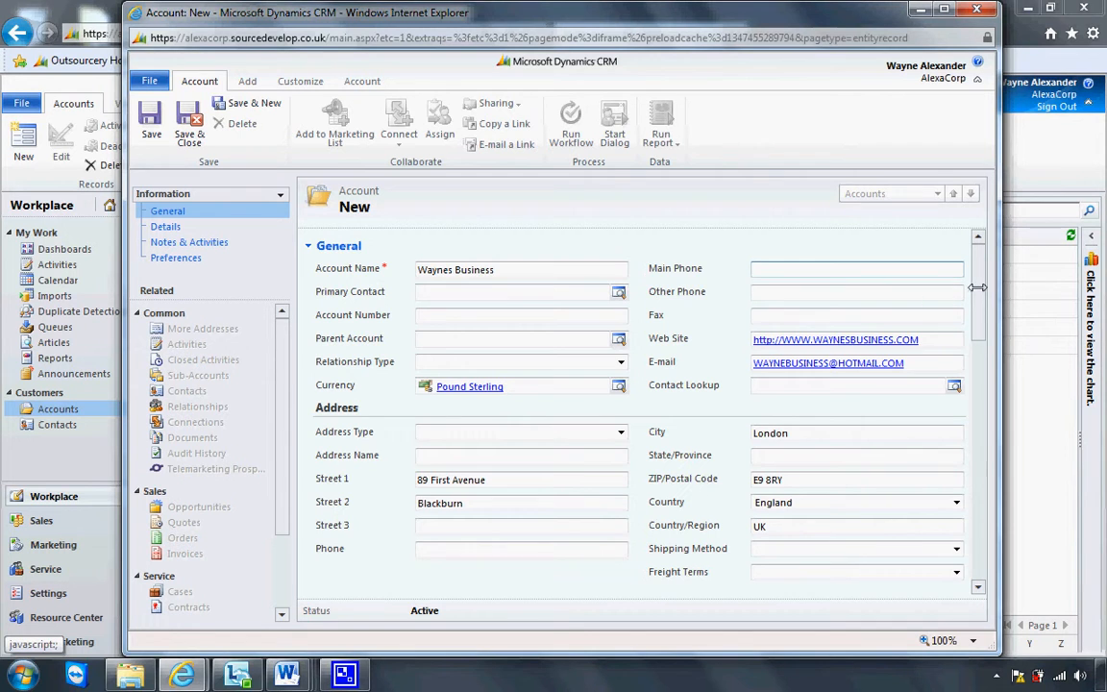
Set the account's industry to Social Services and number of employees to 99
scroll(977, 302, "down", 2)
scroll(980, 318, "down", 2)
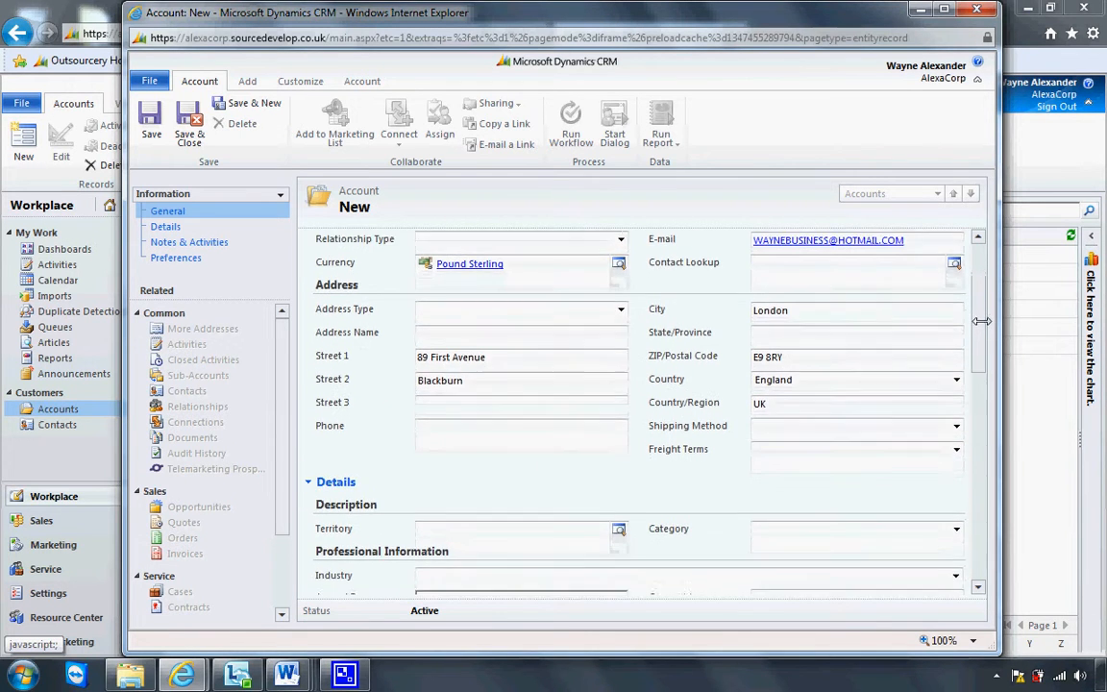
scroll(980, 339, "down", 1)
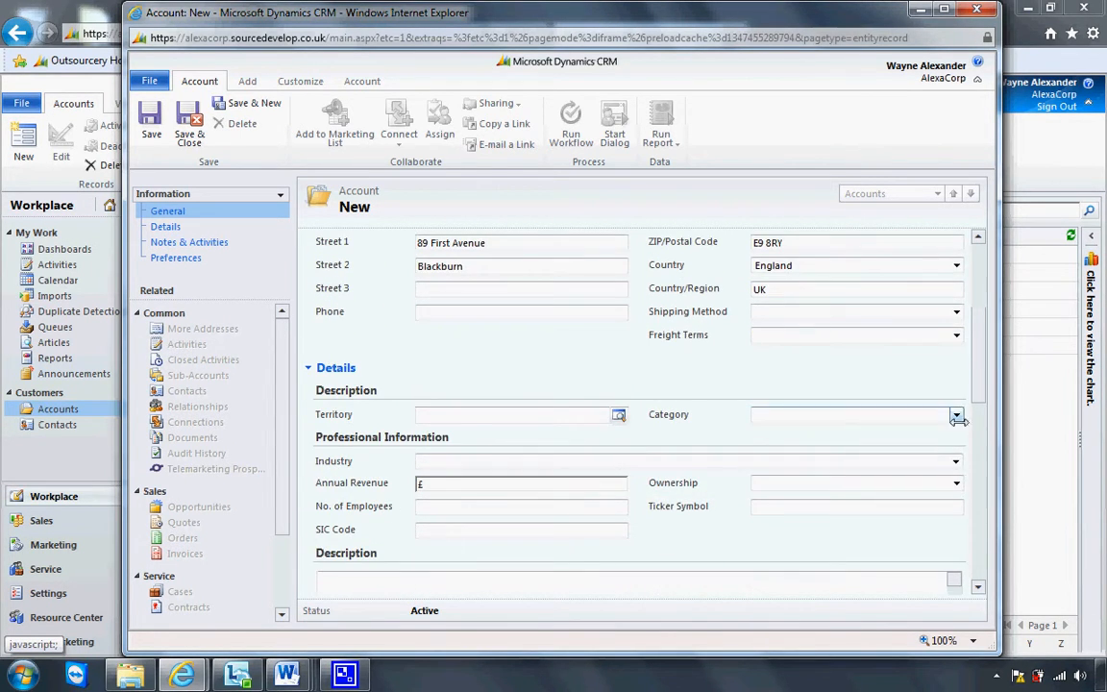
left_click(956, 462)
left_click(894, 425)
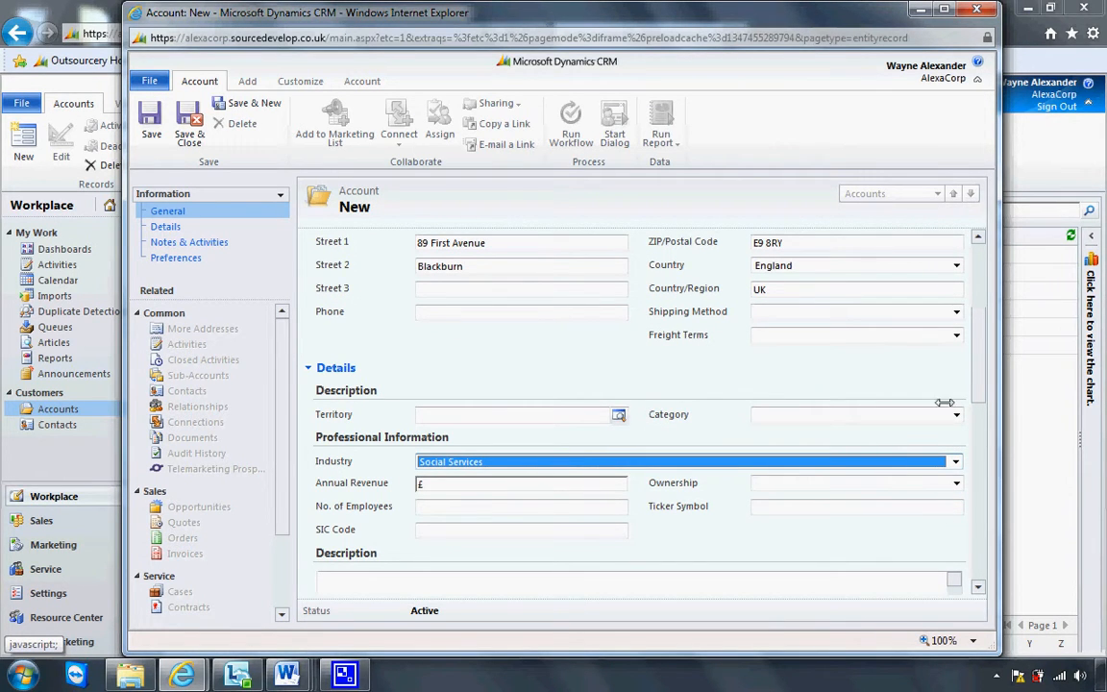
scroll(978, 378, "down", 4)
left_click(557, 335)
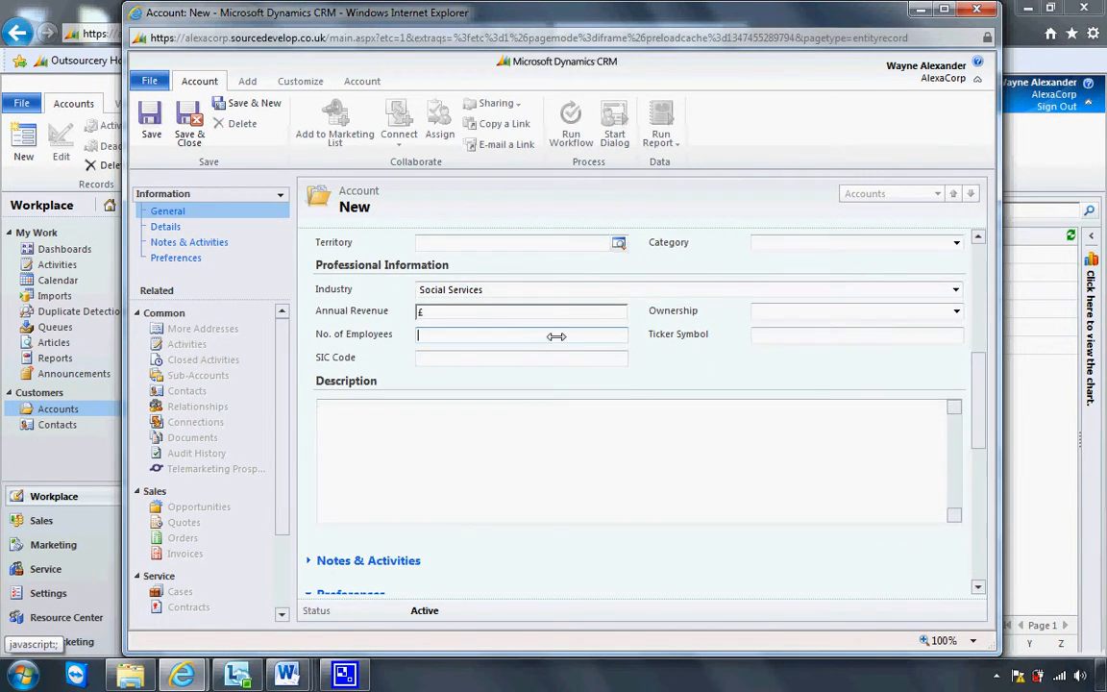
type("99")
Save the Waynes Business account record
scroll(980, 471, "down", 4)
left_click_drag(981, 471, 969, 302)
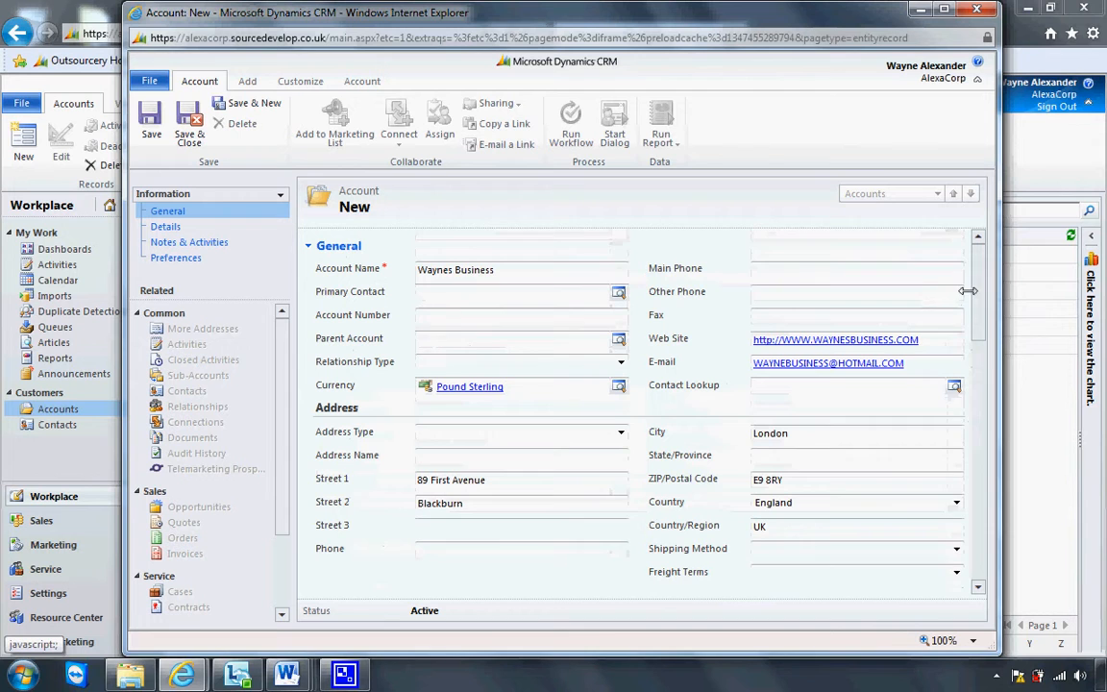
left_click(151, 133)
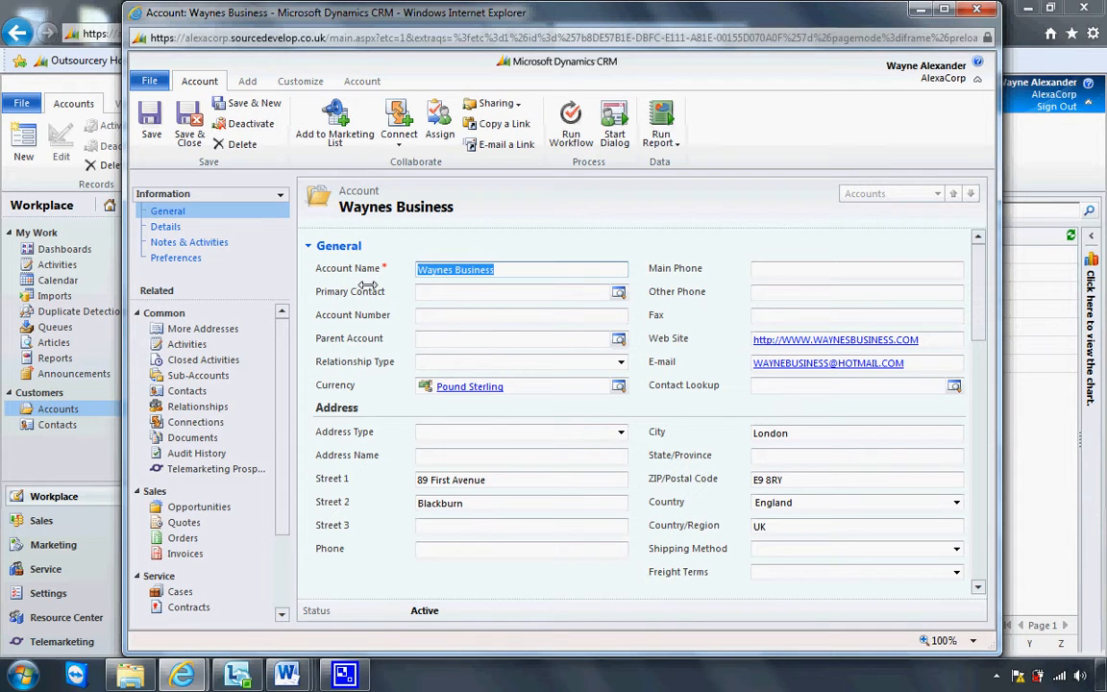
Show the account's related Contacts view, which has no linked contacts yet
left_click(213, 391)
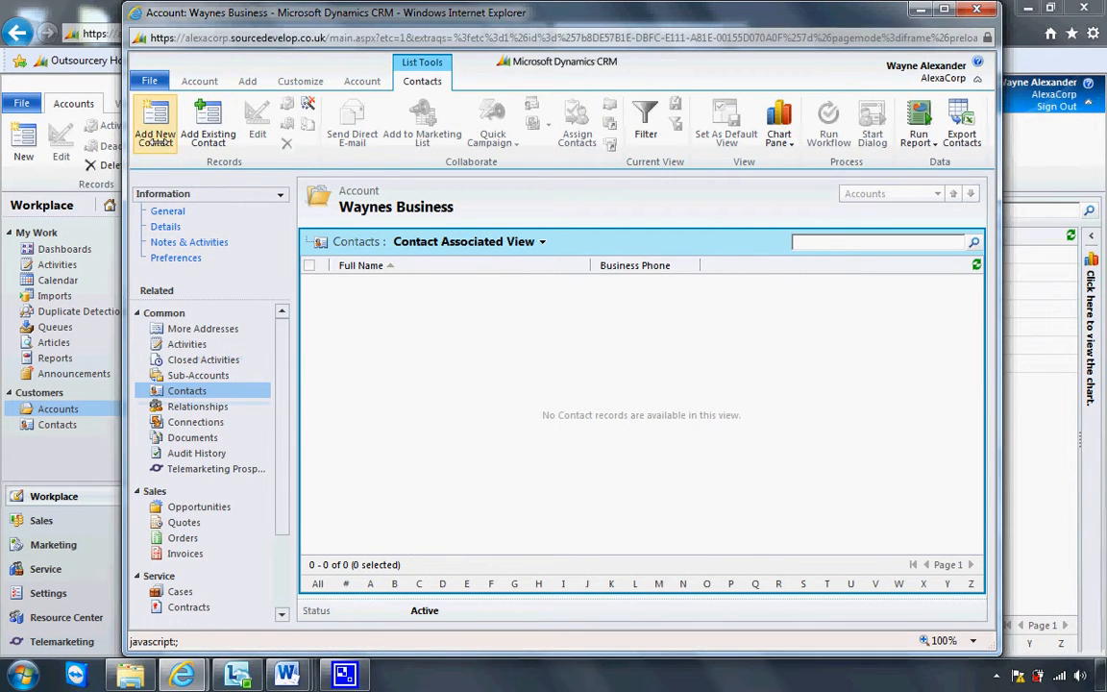
Create a new contact for the account and set its country to England
left_click(155, 139)
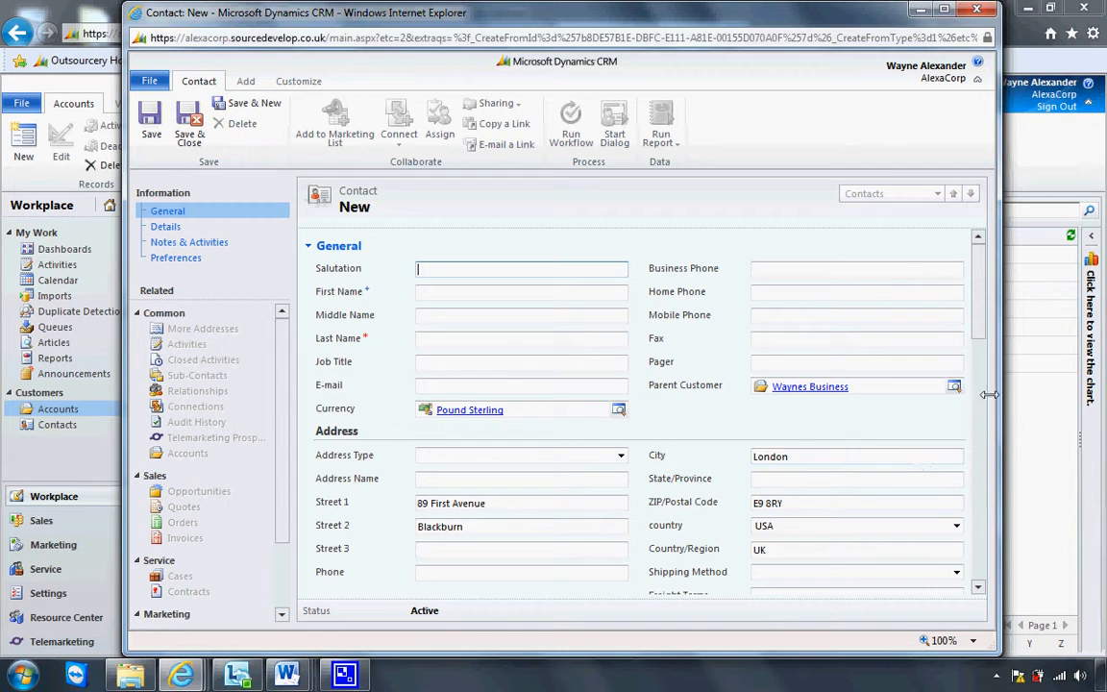
scroll(980, 348, "down", 3)
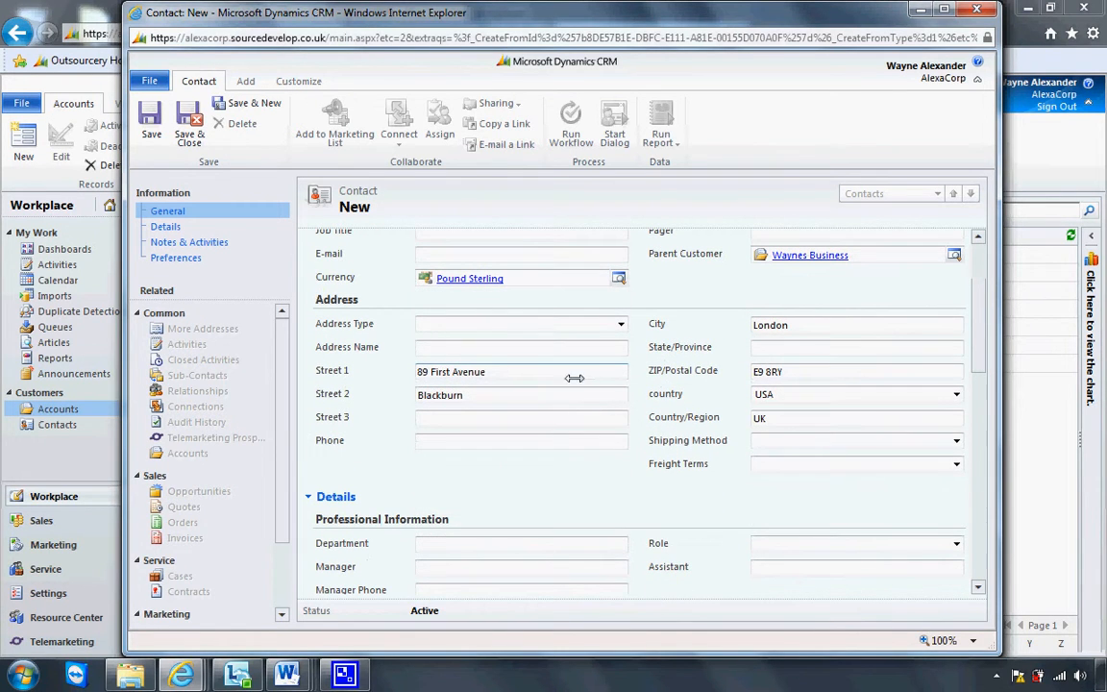
left_click_drag(532, 371, 414, 347)
left_click_drag(464, 395, 415, 395)
left_click_drag(786, 372, 753, 372)
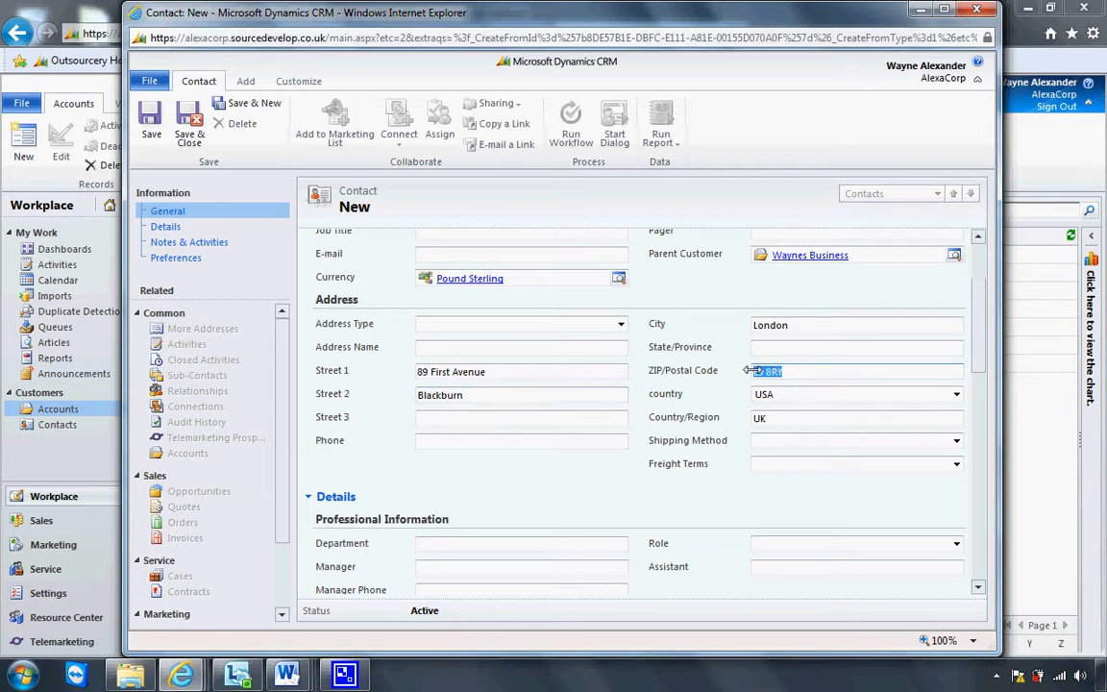
left_click(796, 395)
left_click(807, 420)
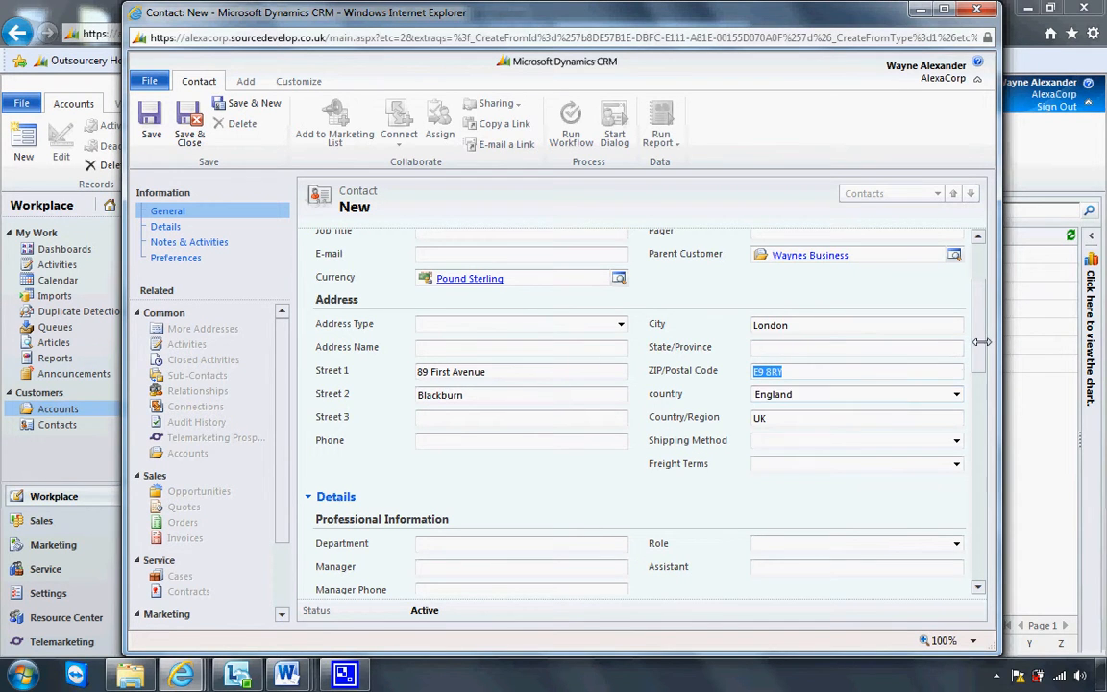
Enter the contact's first and last name, then save and close the contact
scroll(977, 341, "up", 3)
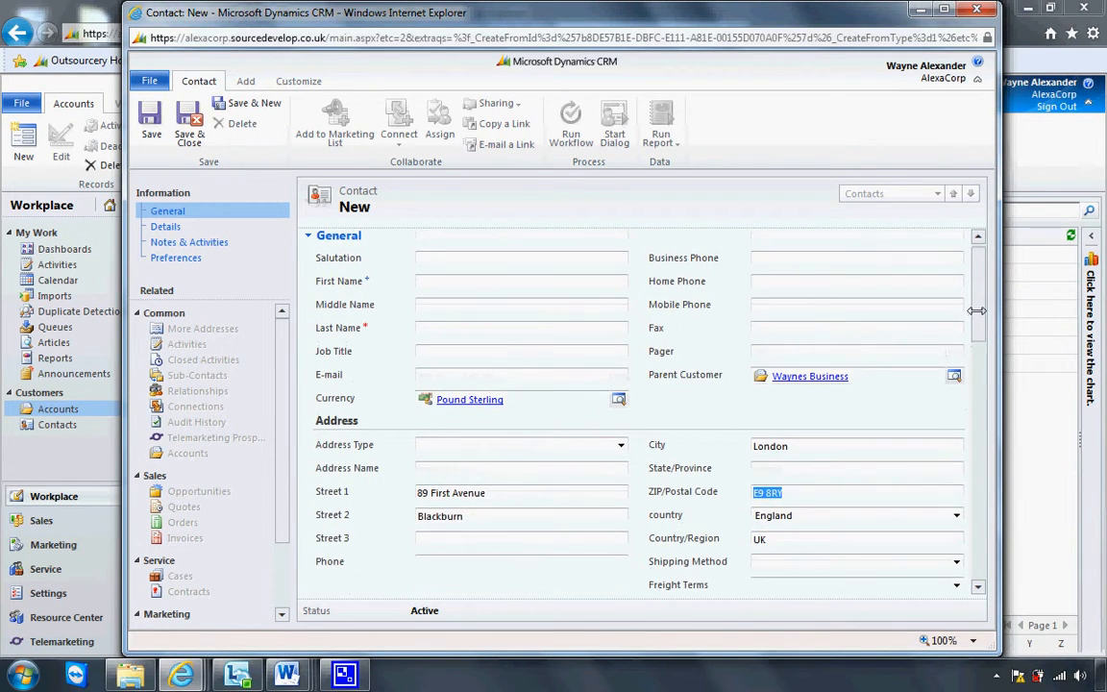
left_click(542, 283)
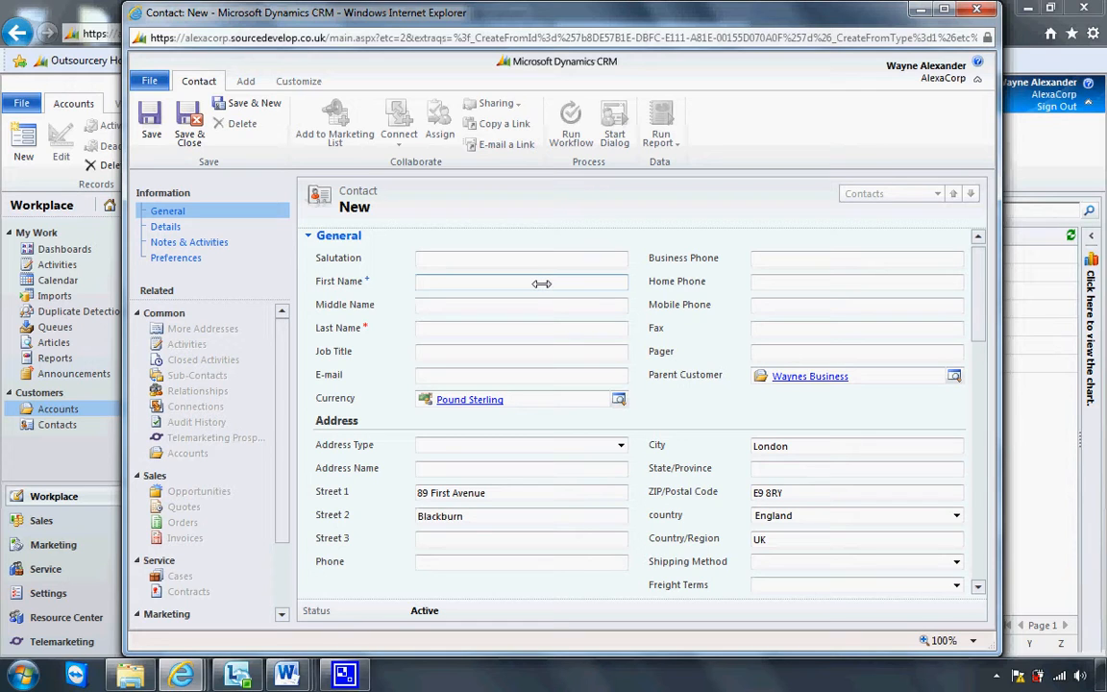
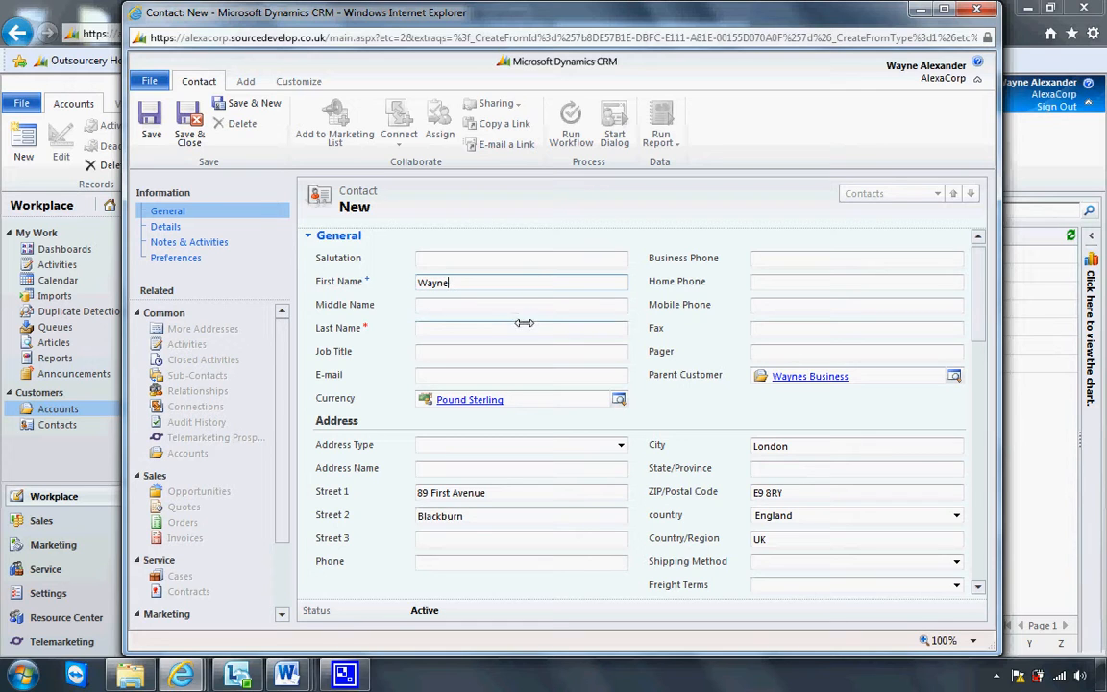
left_click(524, 328)
type("Aa")
key("BackSpace")
key("BackSpace")
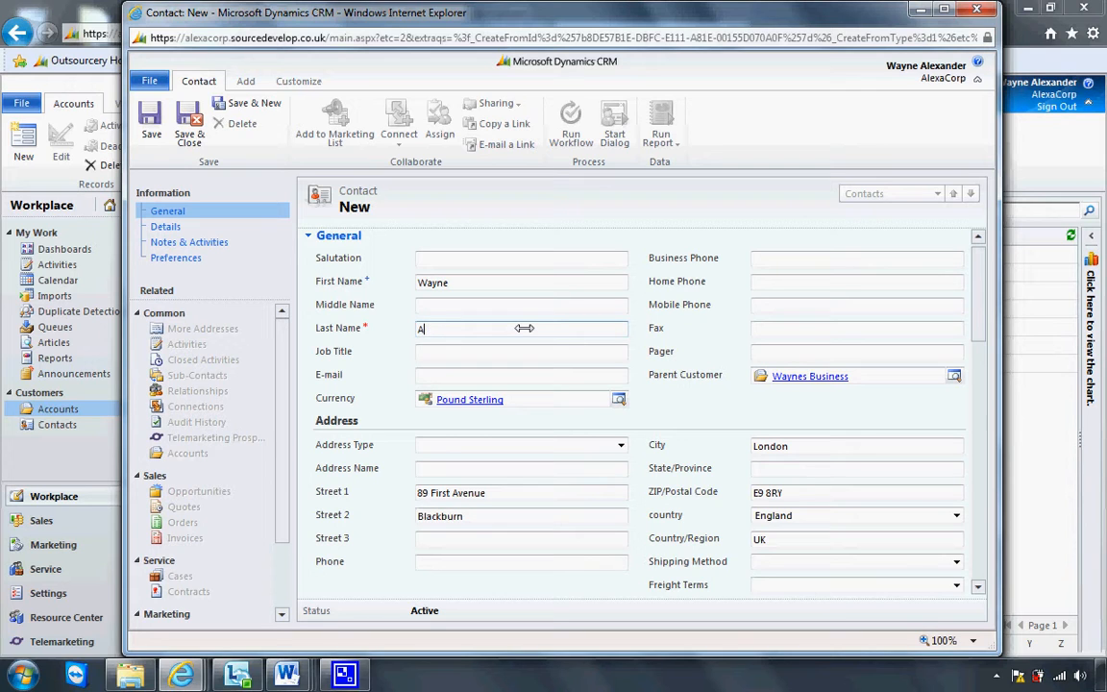
mouse_move(980, 322)
left_mouse_down()
mouse_move(980, 368)
mouse_move(973, 308)
left_mouse_up()
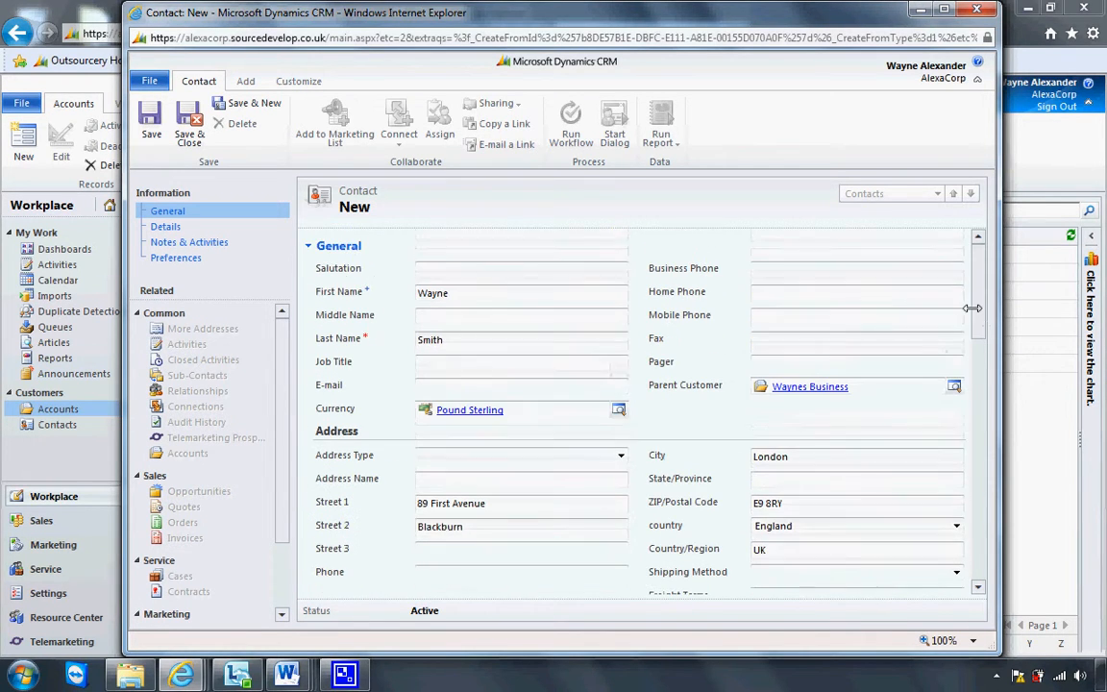
left_click(191, 127)
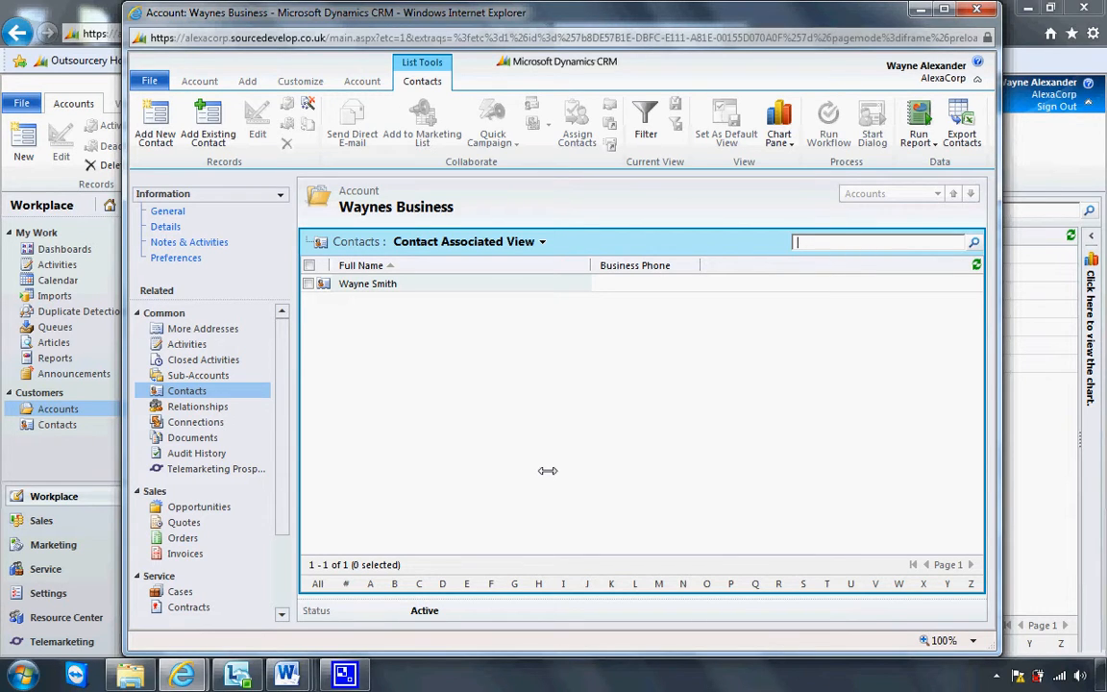
Show the Waynes Business account's Opportunities view, which lists 0 records
left_click(238, 508)
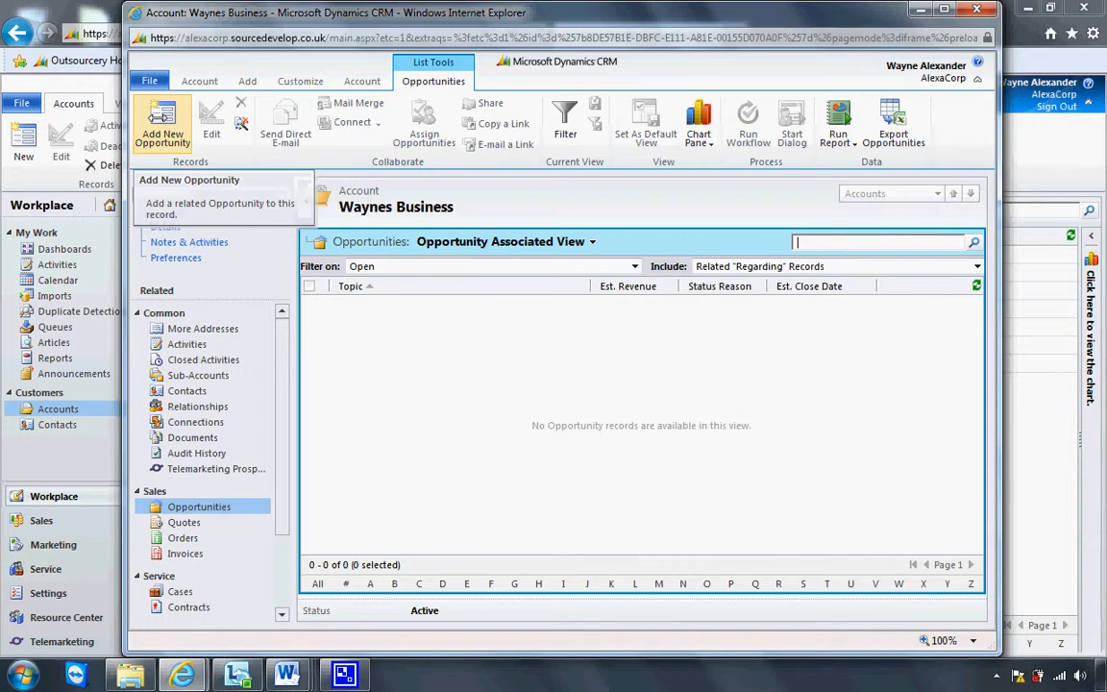
left_click(157, 117)
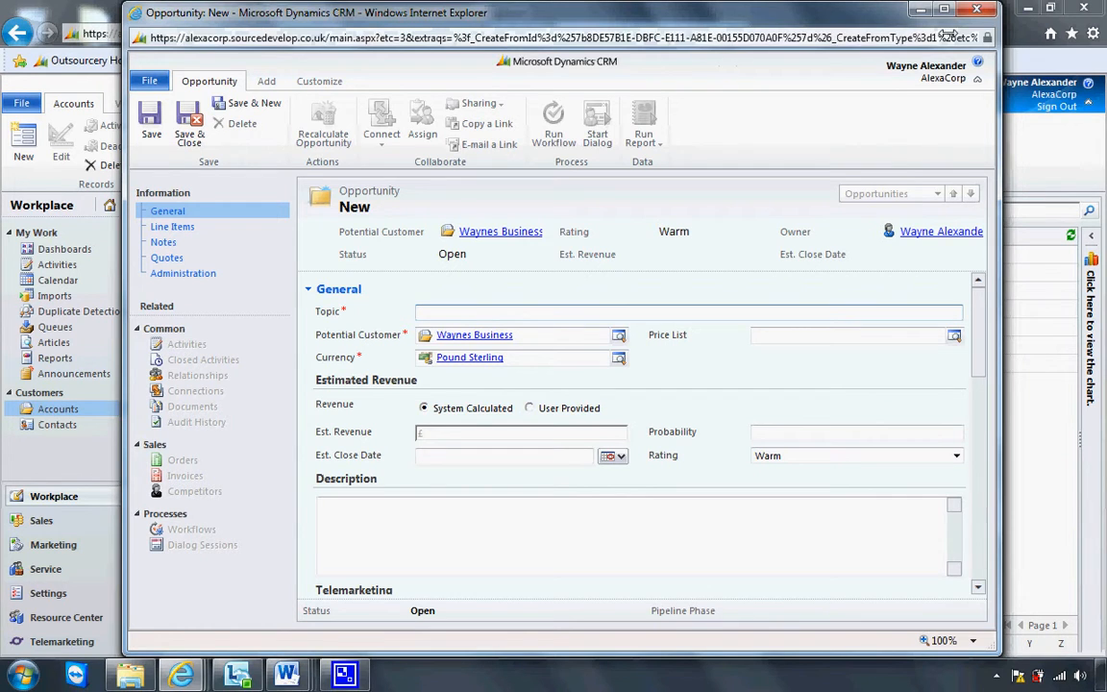
left_click(977, 9)
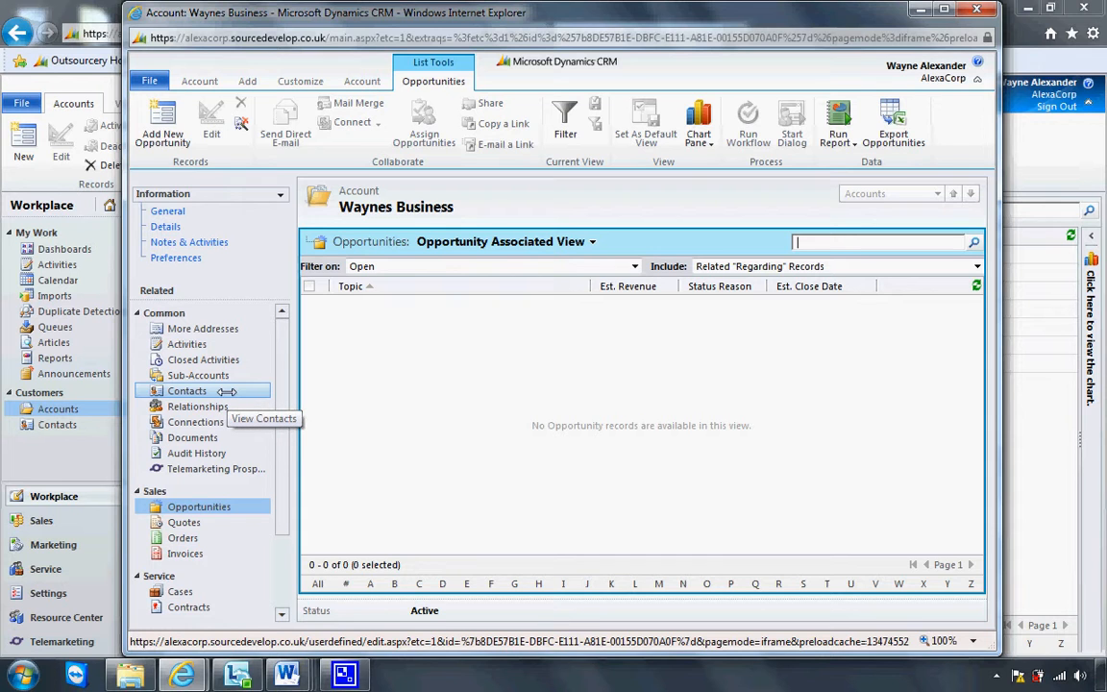
Open the linked contact's record from the account's Contacts list and view its empty Opportunities
left_click(226, 392)
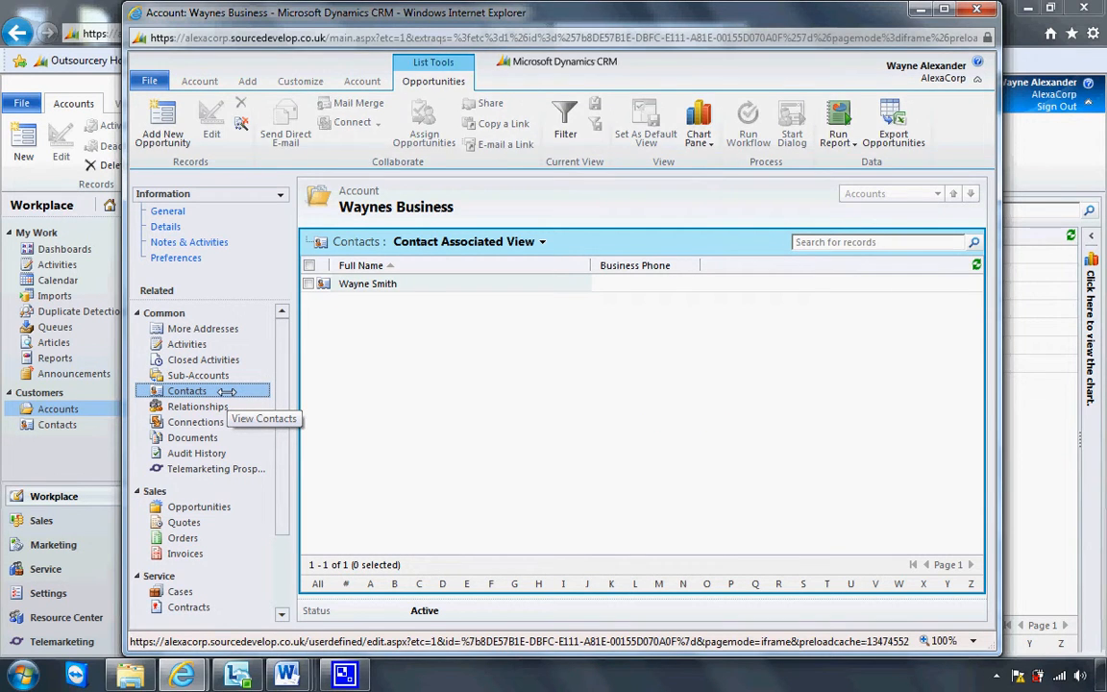
double_click(421, 285)
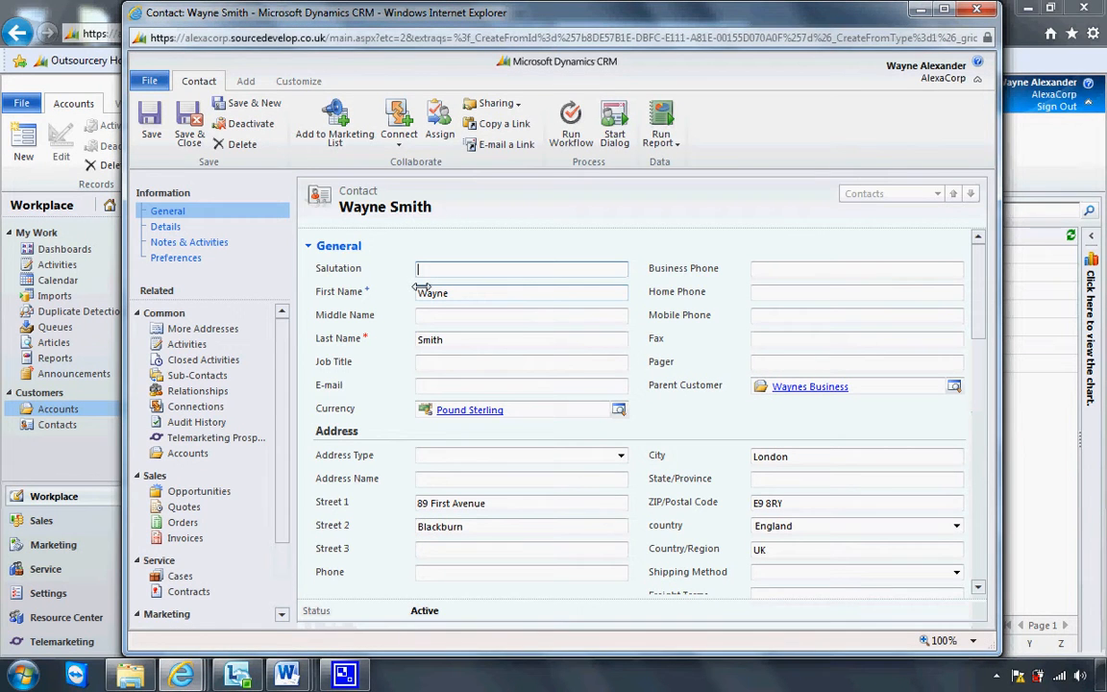
left_click(252, 491)
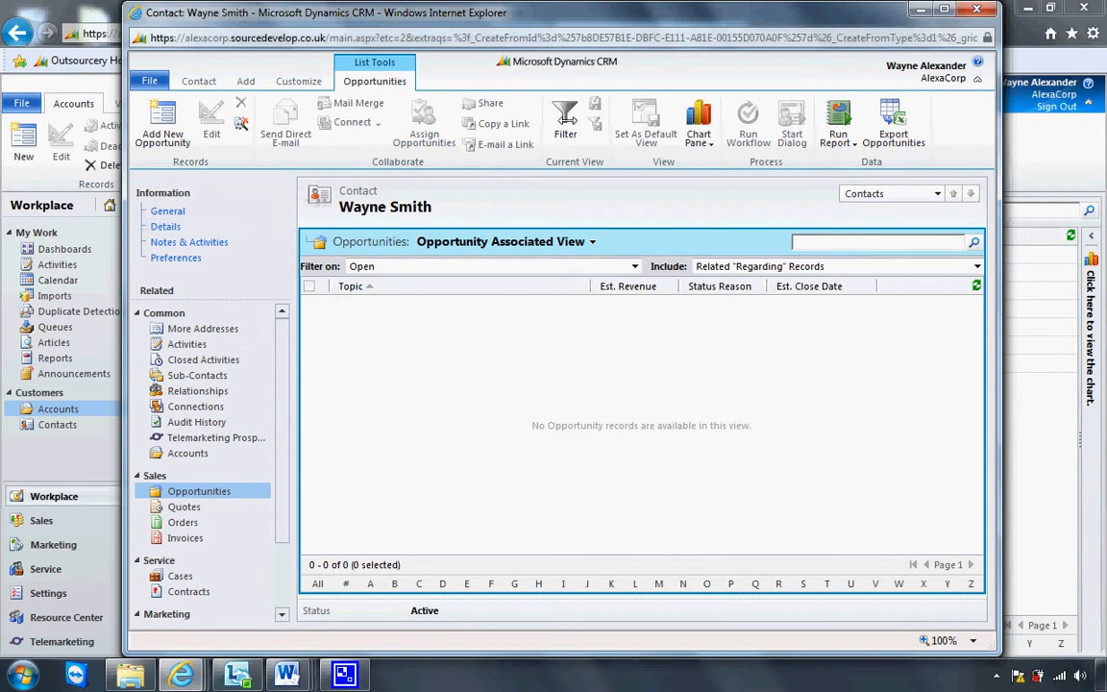
left_click_drag(671, 23, 642, 46)
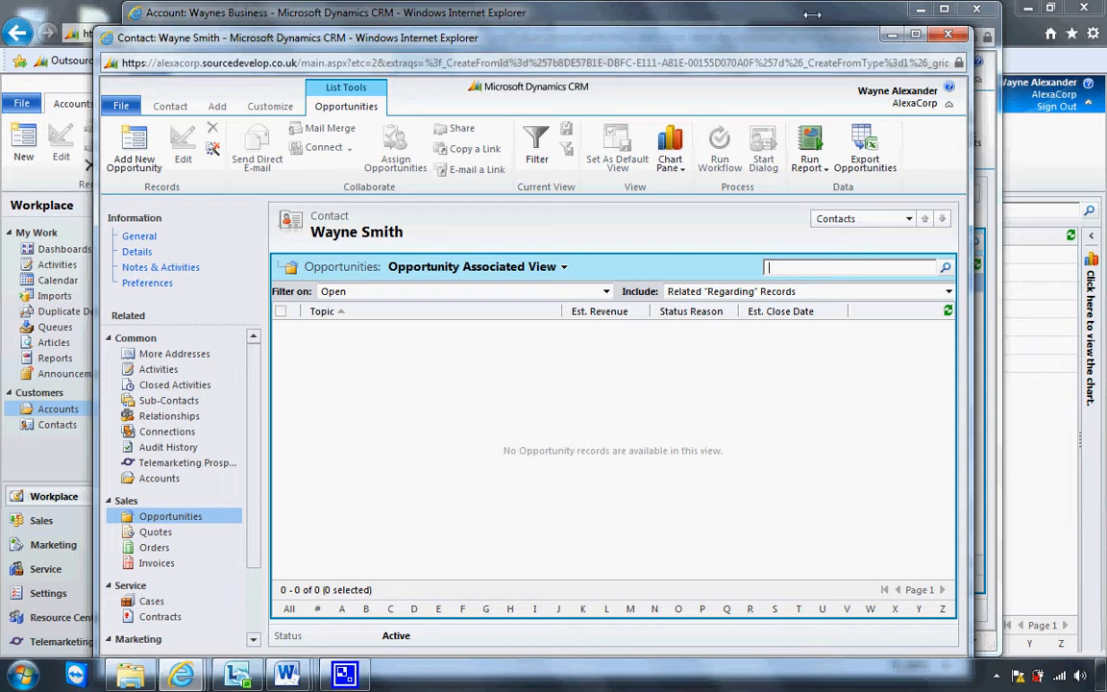
Close the contact record, show the account's Cases view and add a new case
left_click(948, 36)
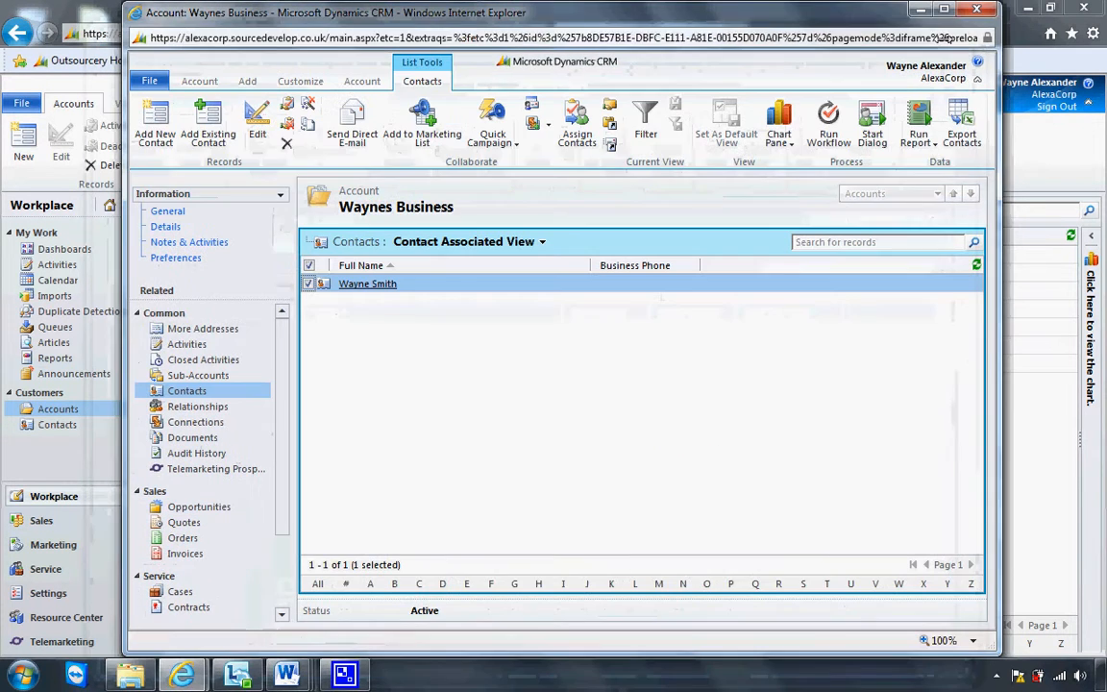
scroll(285, 423, "down", 1)
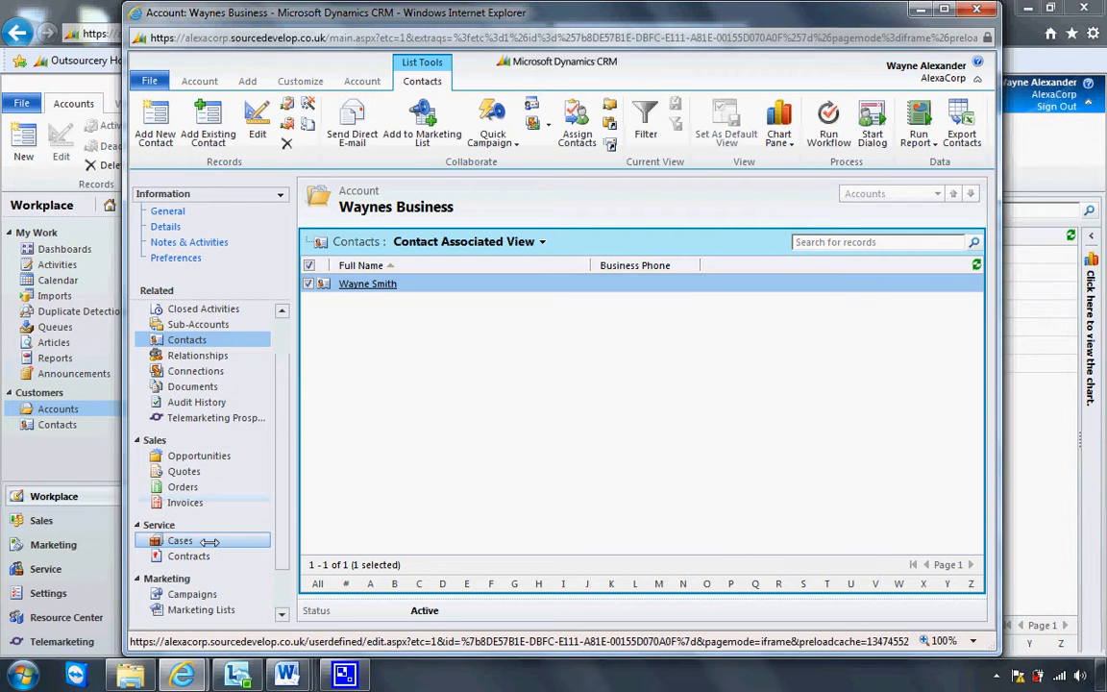
left_click(209, 541)
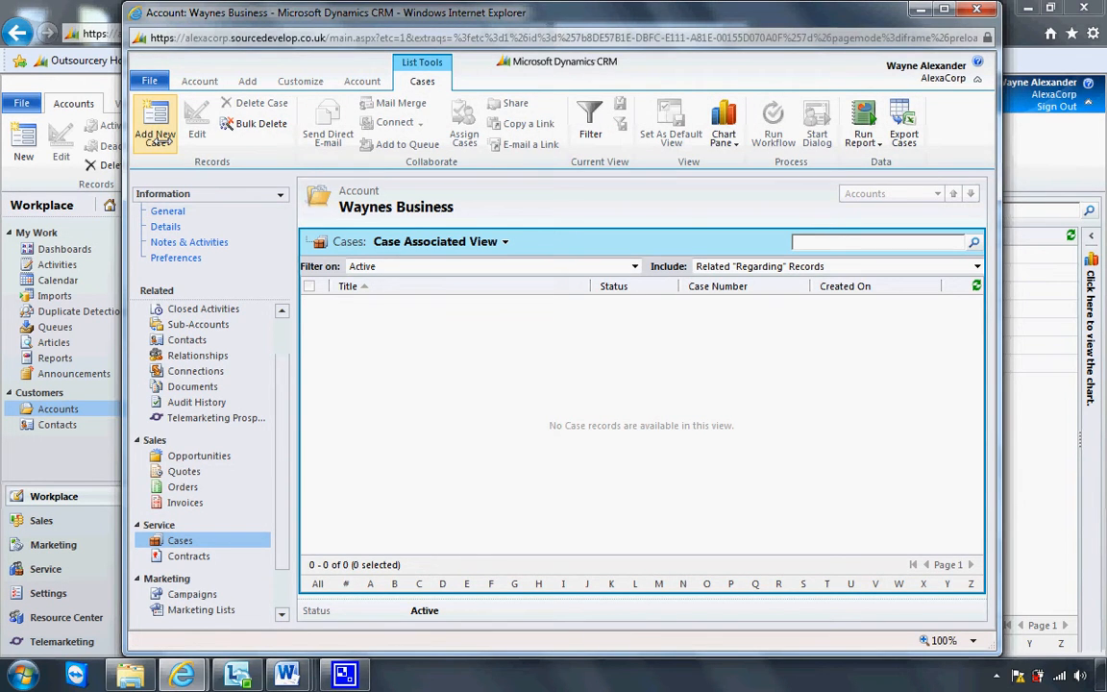
left_click(161, 140)
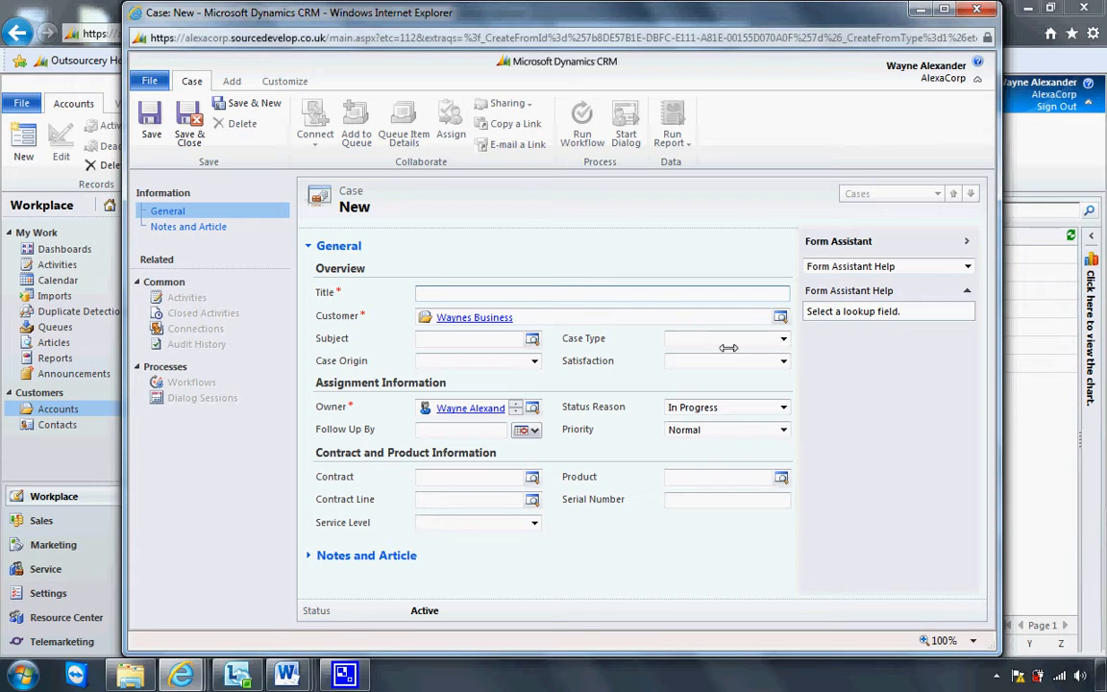
Title the case 'test case' and save and close it
type("test case")
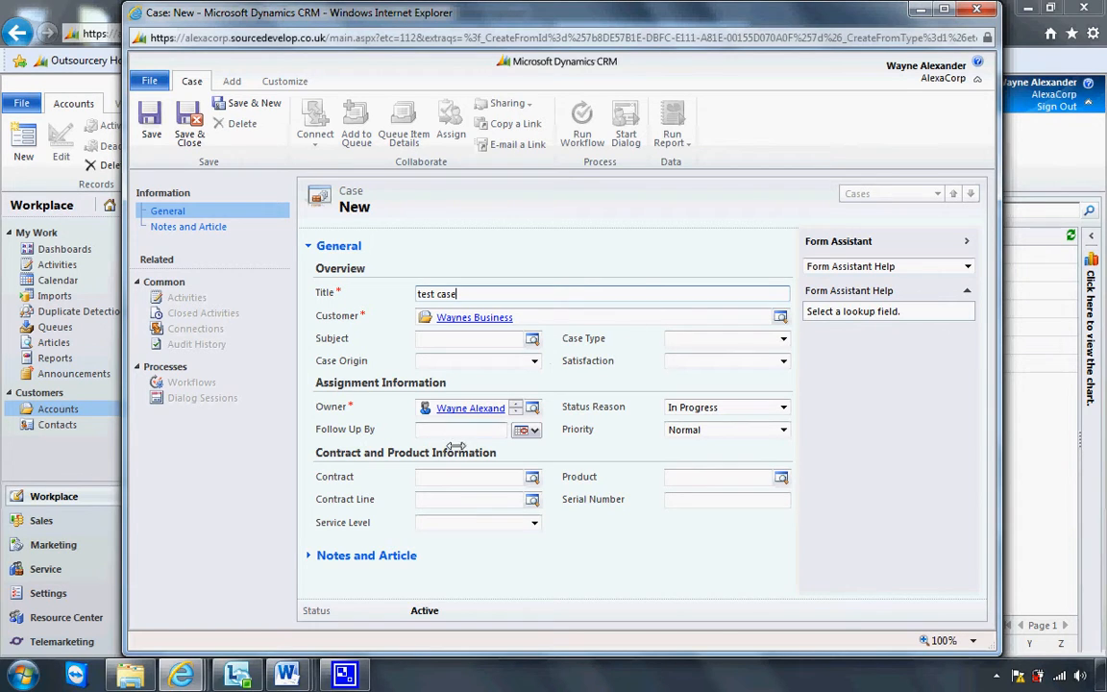
left_click(189, 129)
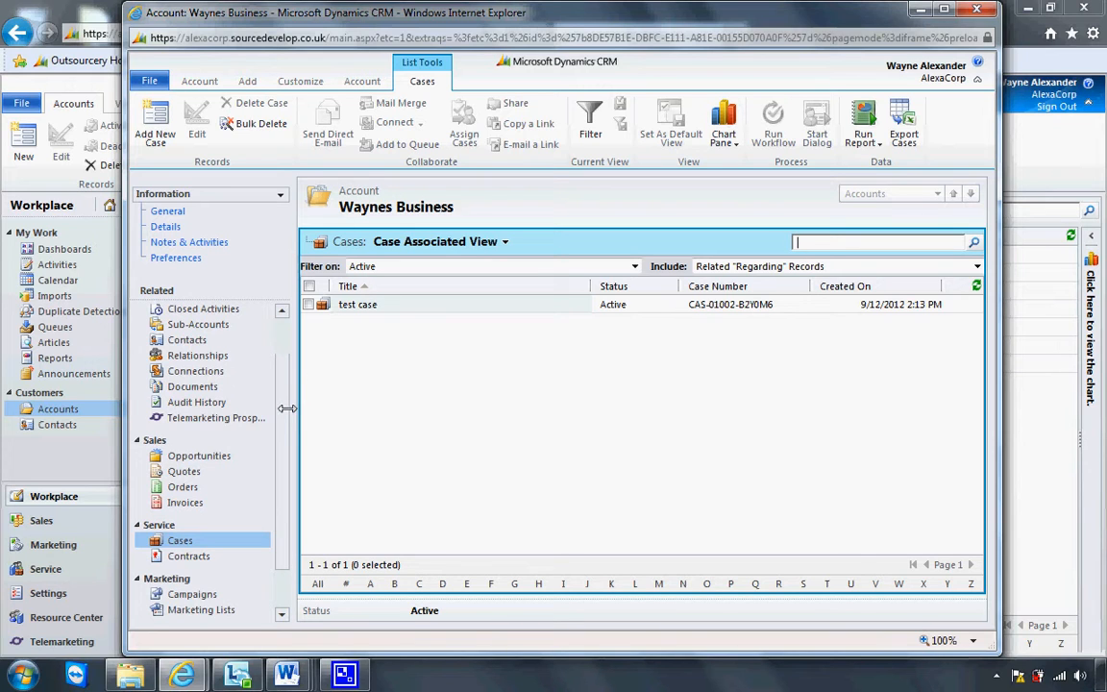
Close the Waynes Business account window, returning to the My Active Accounts list
scroll(286, 409, "up", 2)
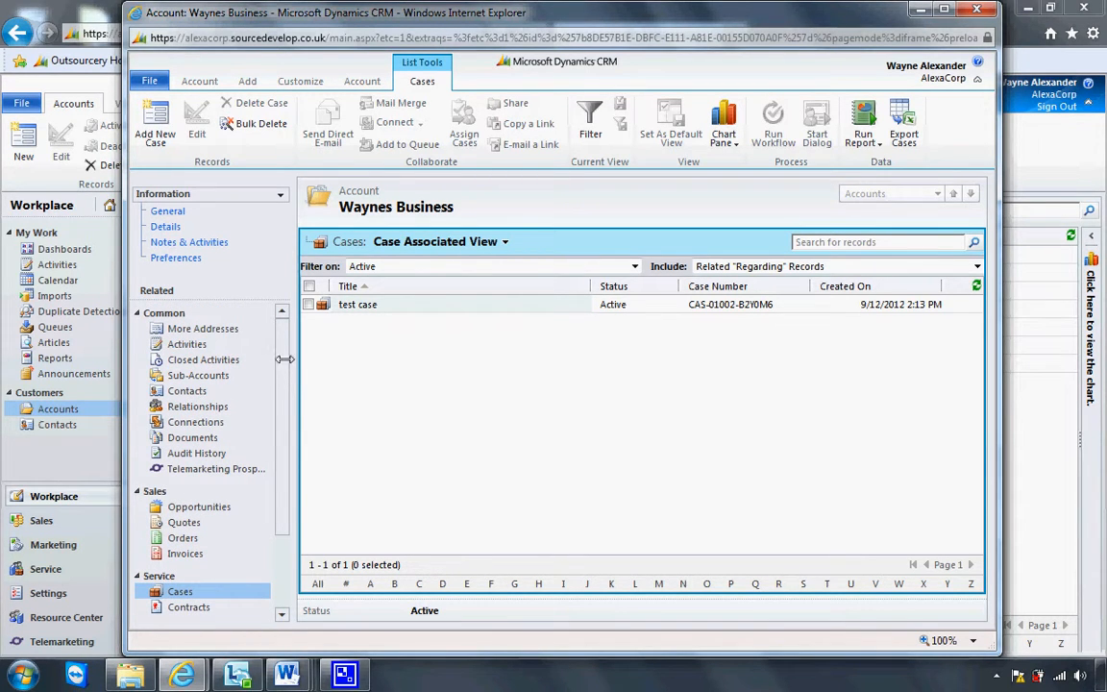
scroll(286, 379, "down", 1)
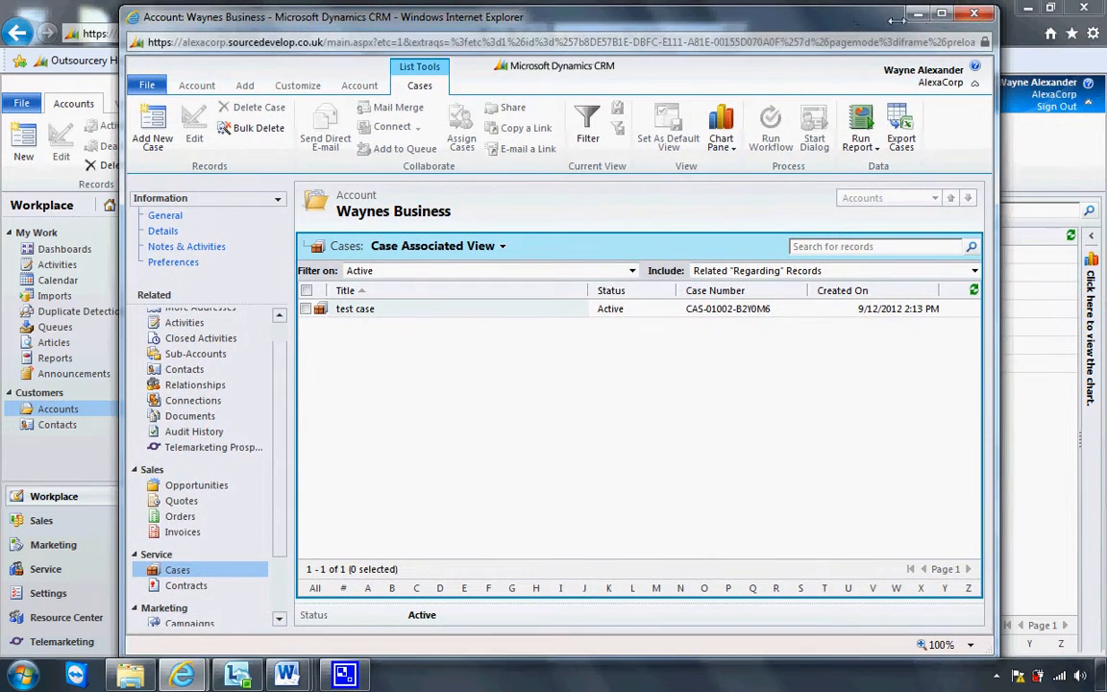
left_click(966, 14)
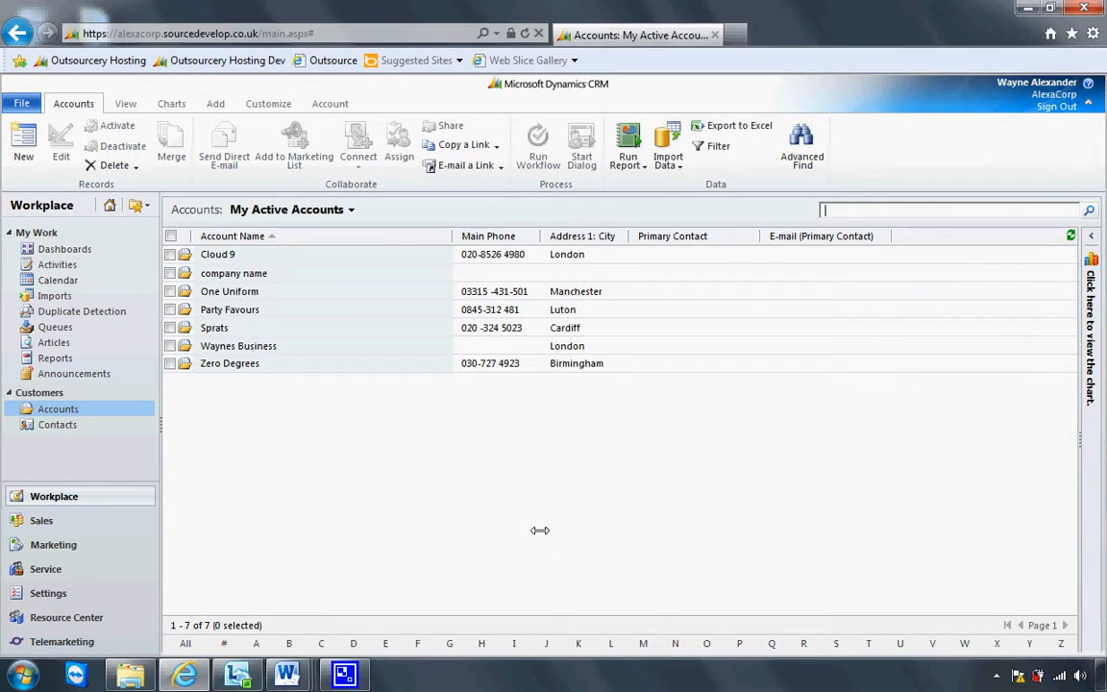